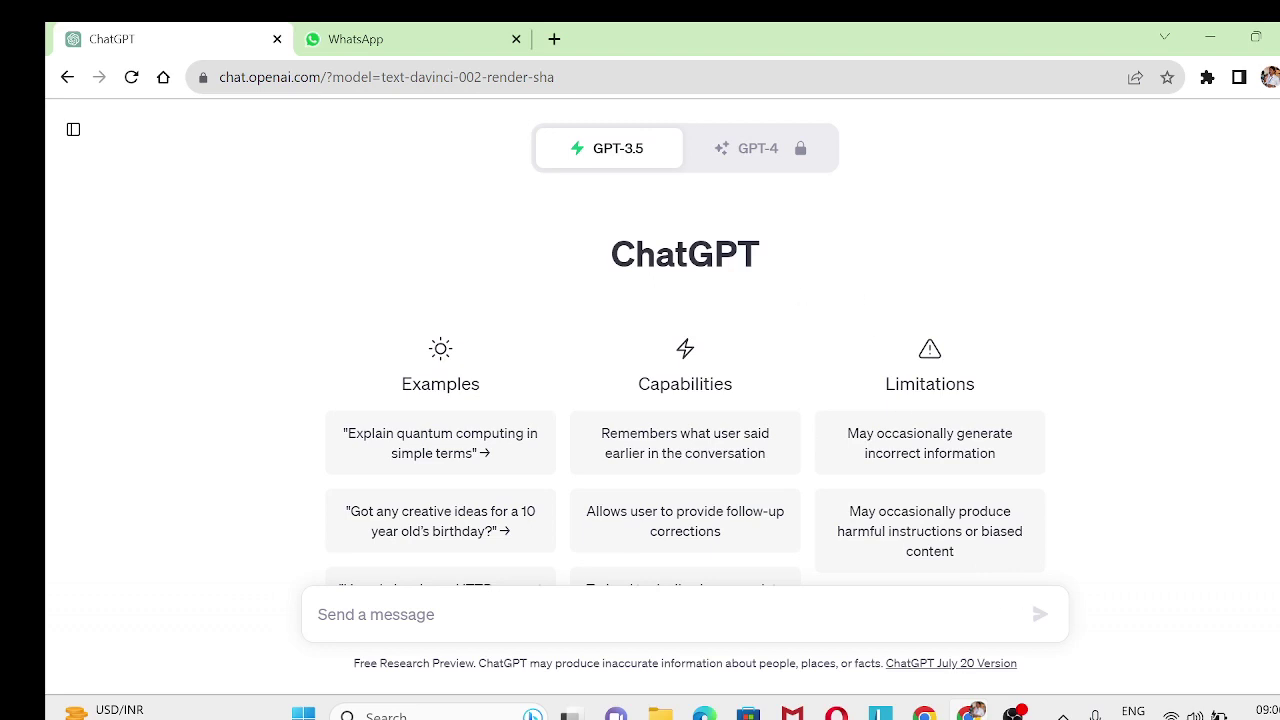
pyautogui.doubleClick(685, 253)
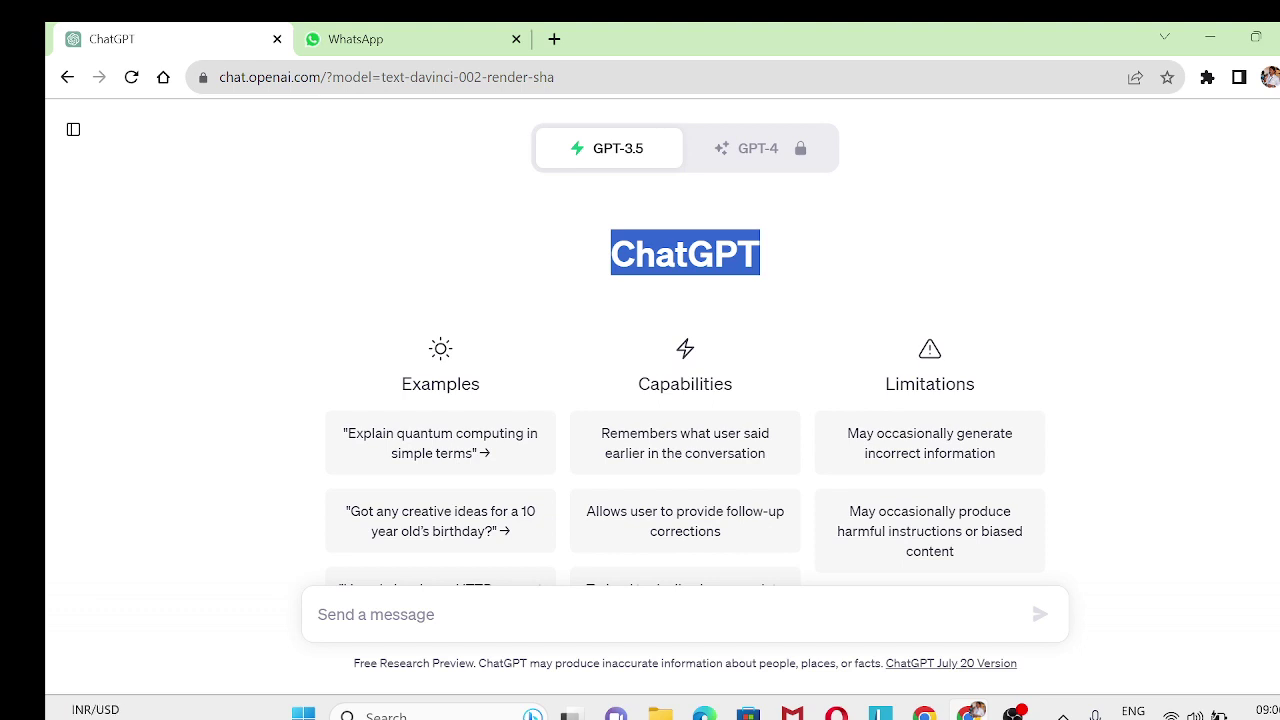
pyautogui.click(1250, 364)
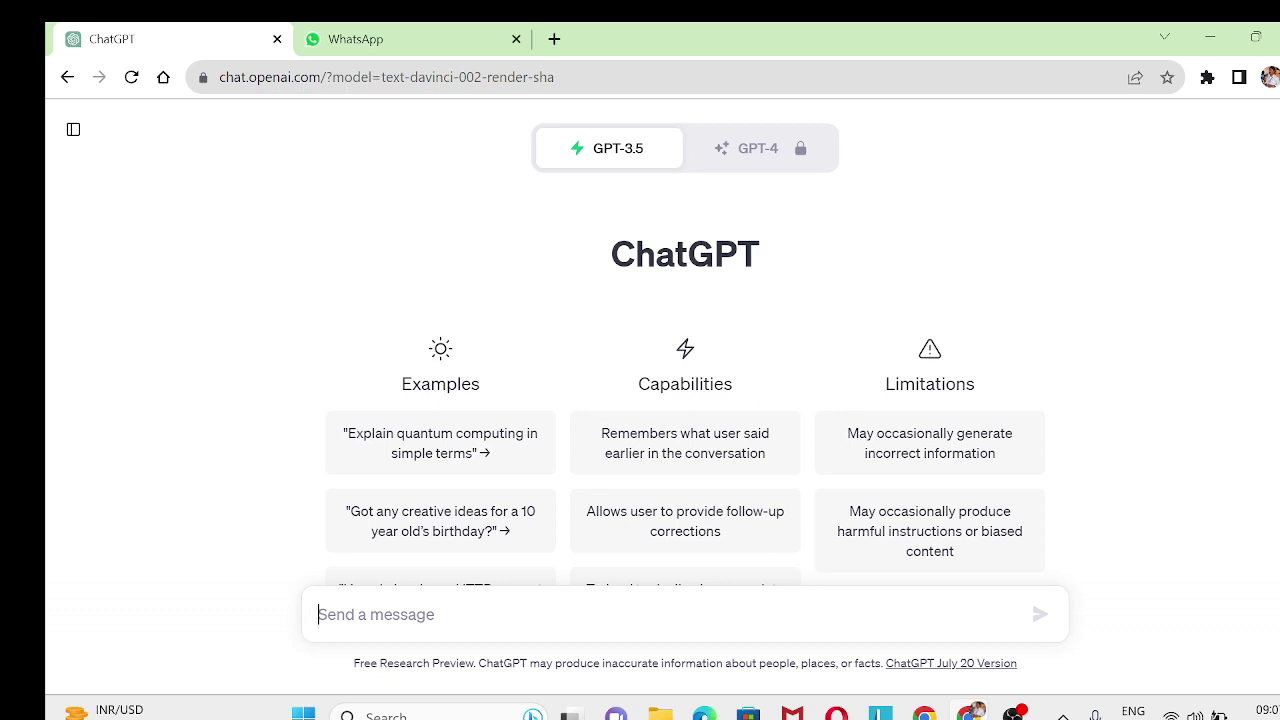
# Send the prompt "write an assignment on java encapsulation", correcting the misspelled word to "assignment".
pyautogui.write('write ')
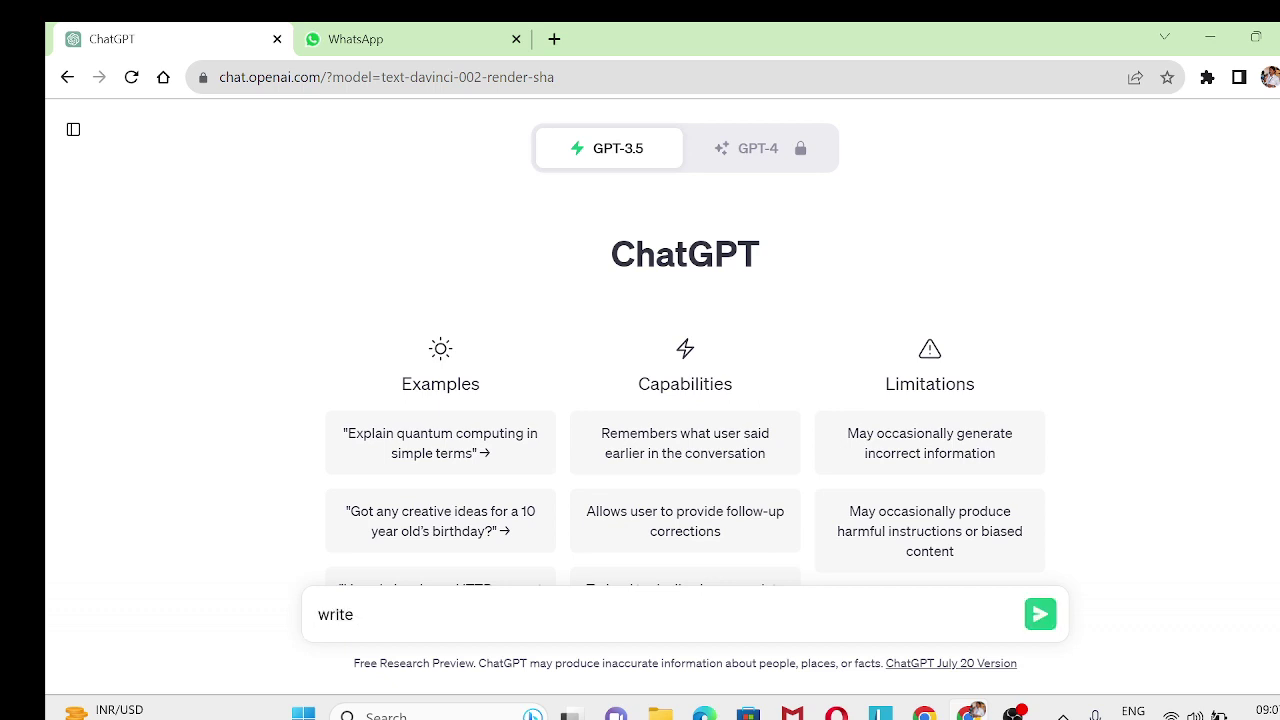
pyautogui.write('an assignemn')
pyautogui.press('BackSpace')
pyautogui.write('ent ')
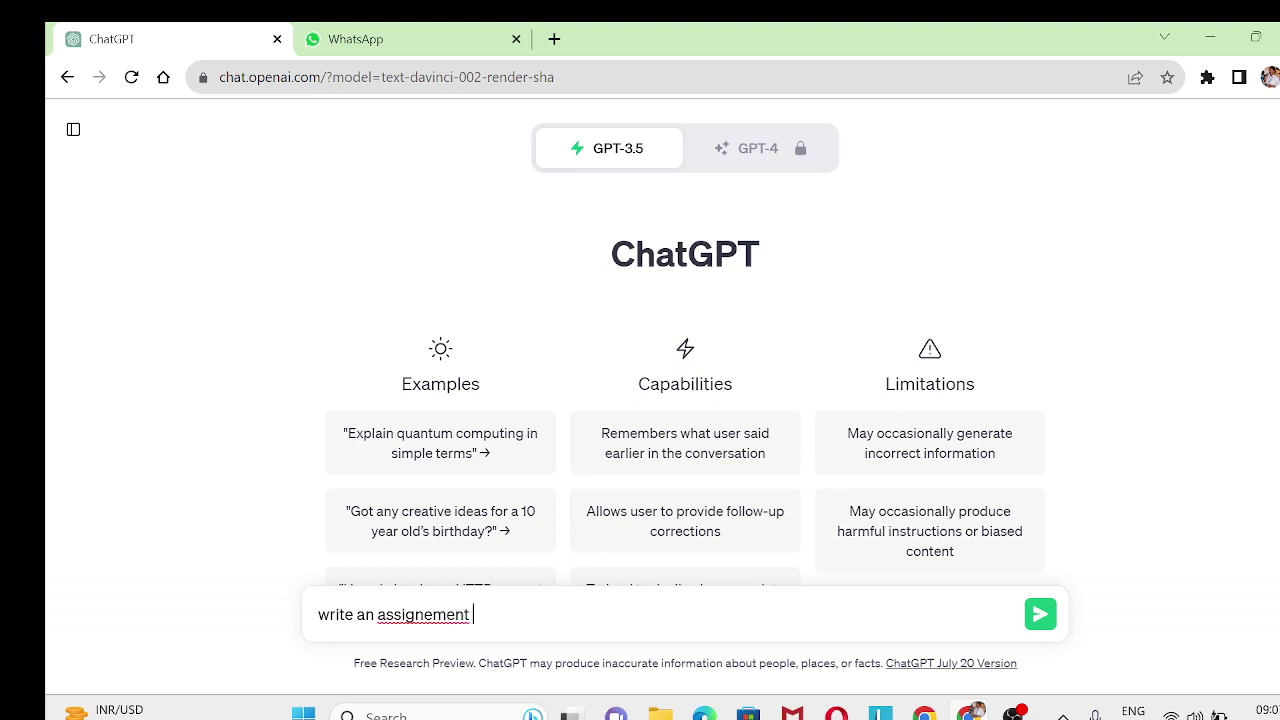
pyautogui.write('on java encapsulat')
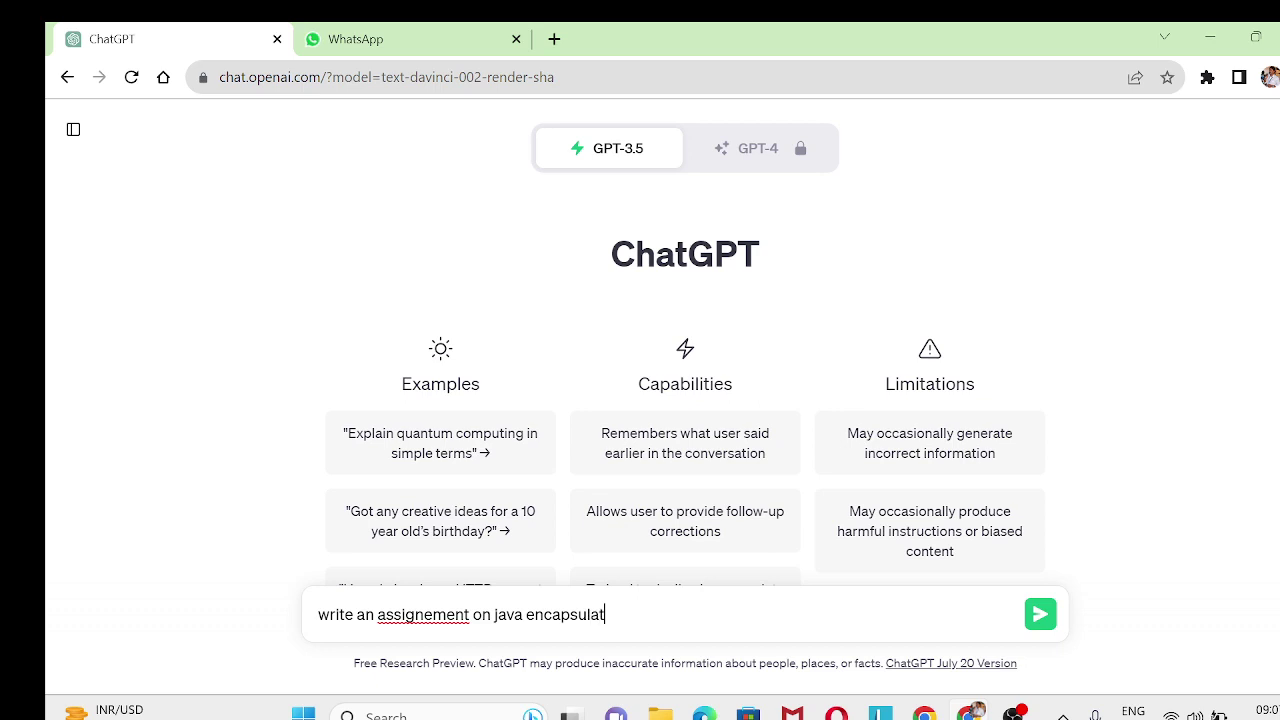
pyautogui.write('ion')
pyautogui.rightClick(423, 614)
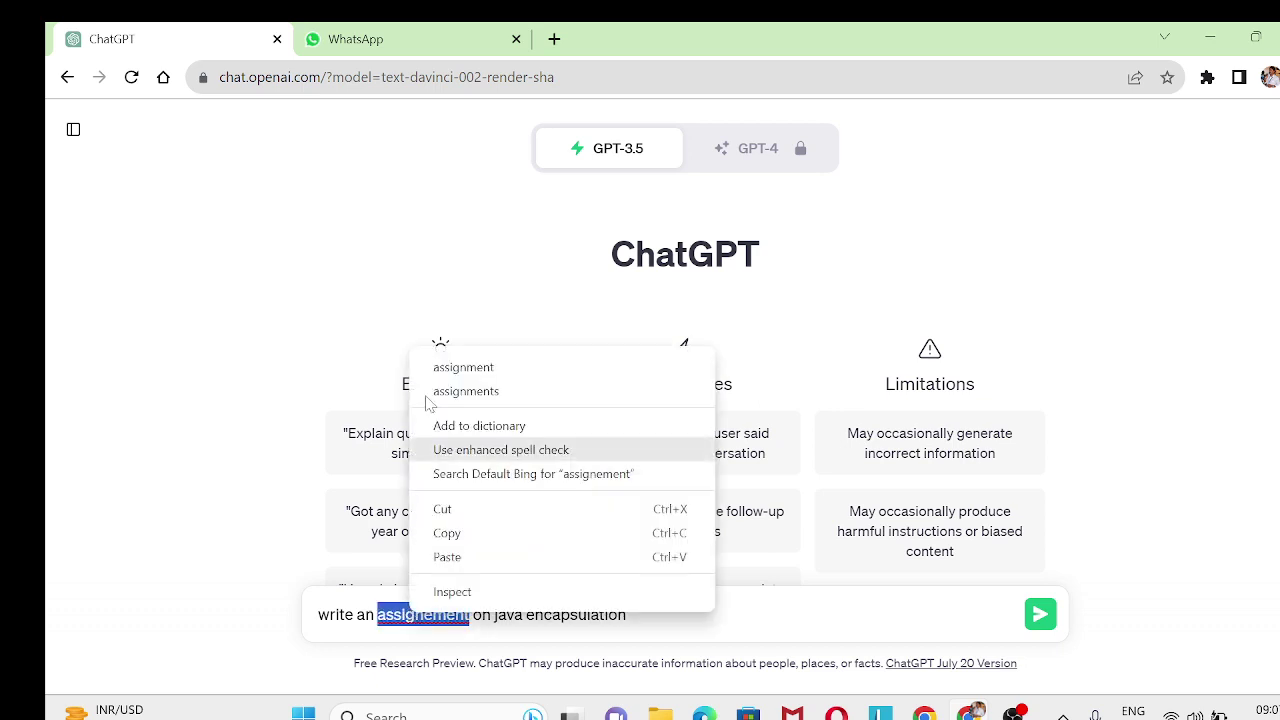
pyautogui.click(447, 372)
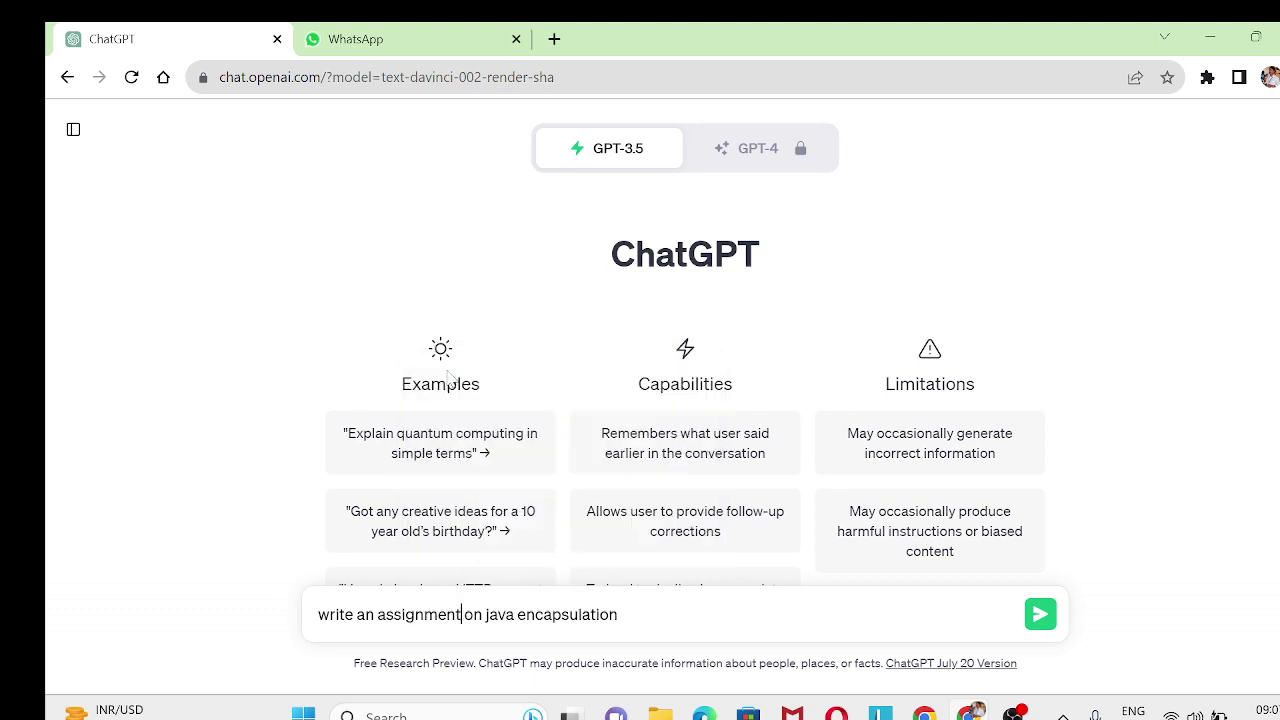
pyautogui.click(1038, 614)
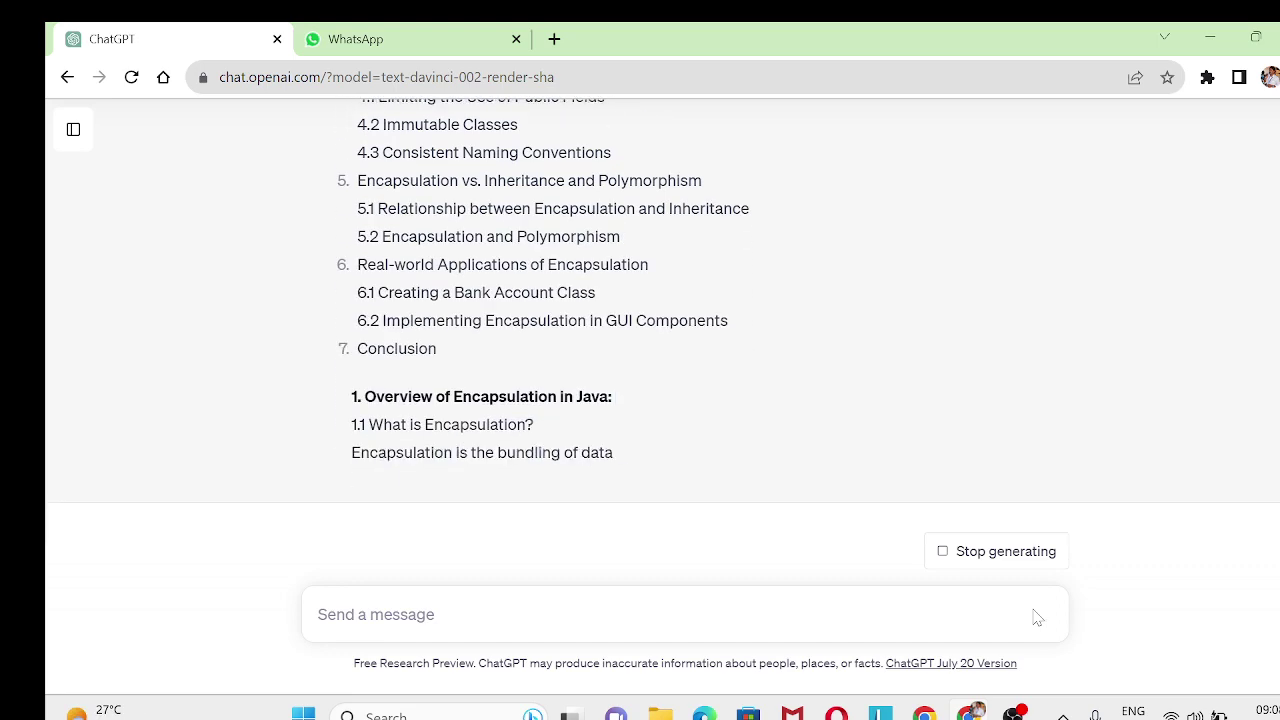
# Review the title, introduction and table of contents of the generated Java encapsulation assignment.
pyautogui.scroll(4, 1183, 335)
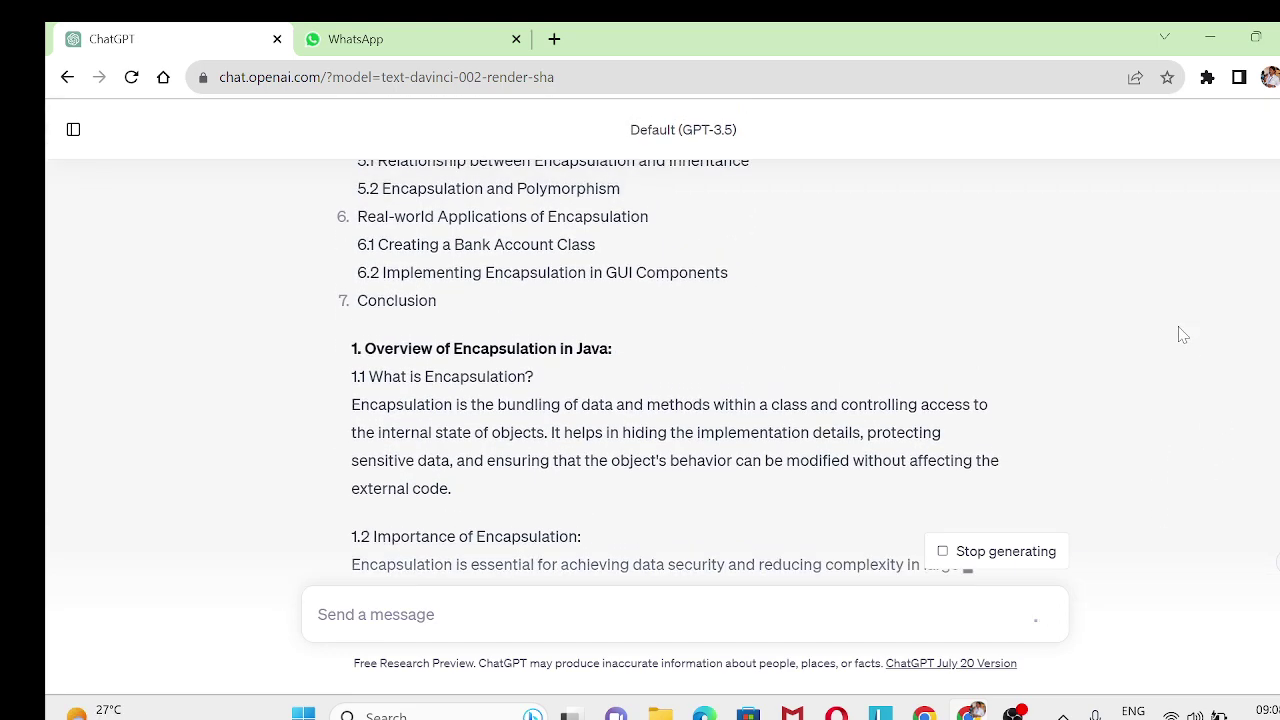
pyautogui.scroll(4, 1183, 335)
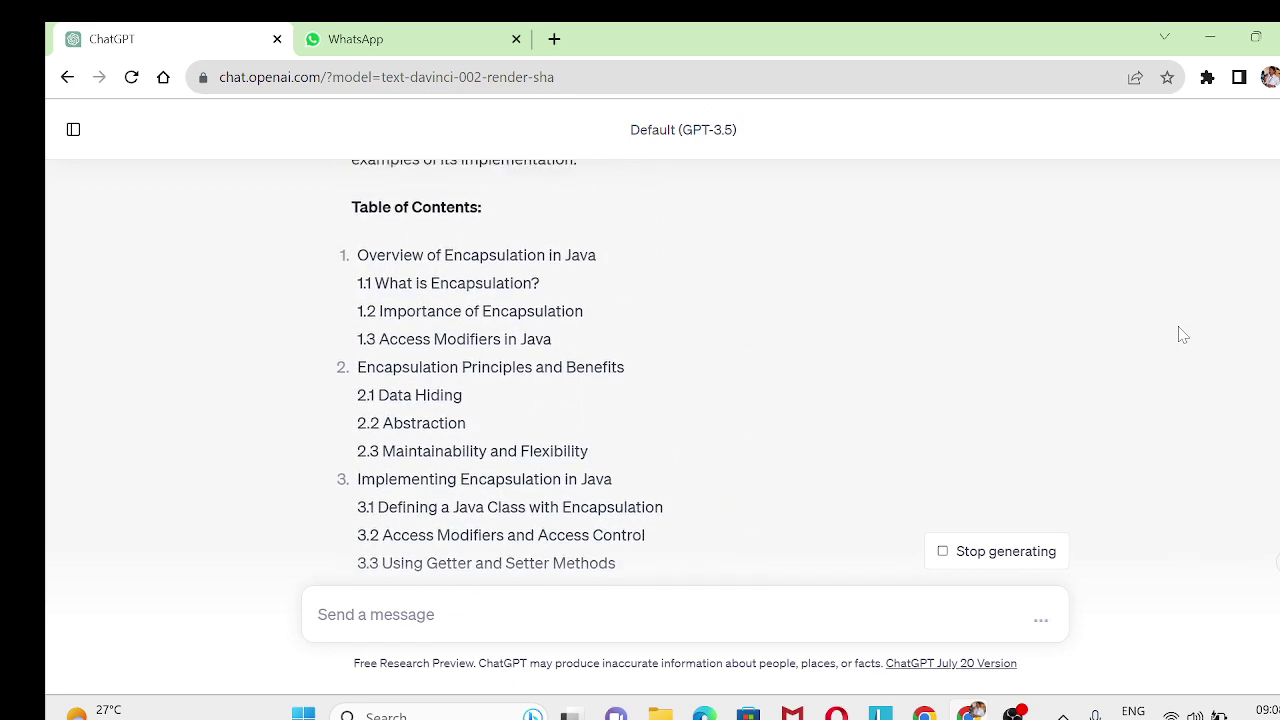
pyautogui.scroll(1, 1183, 335)
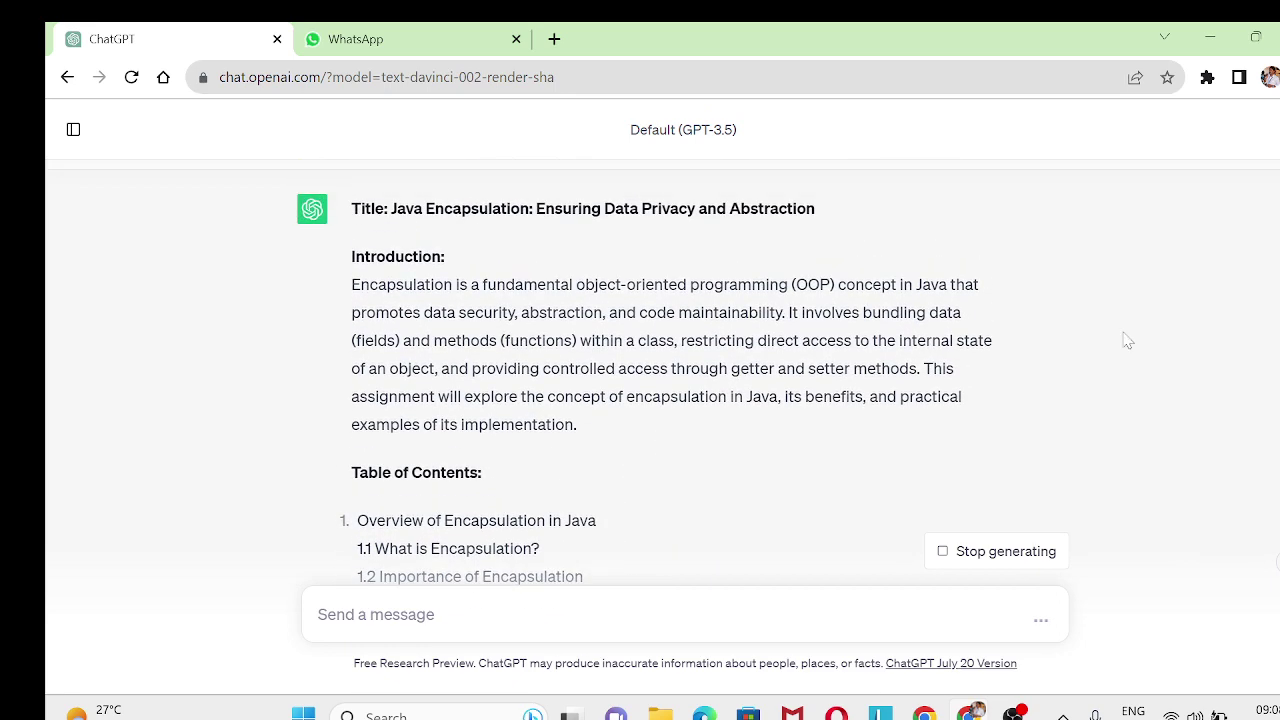
pyautogui.moveTo(391, 208); pyautogui.dragTo(649, 251)
pyautogui.click(649, 251)
pyautogui.moveTo(352, 286); pyautogui.dragTo(585, 427)
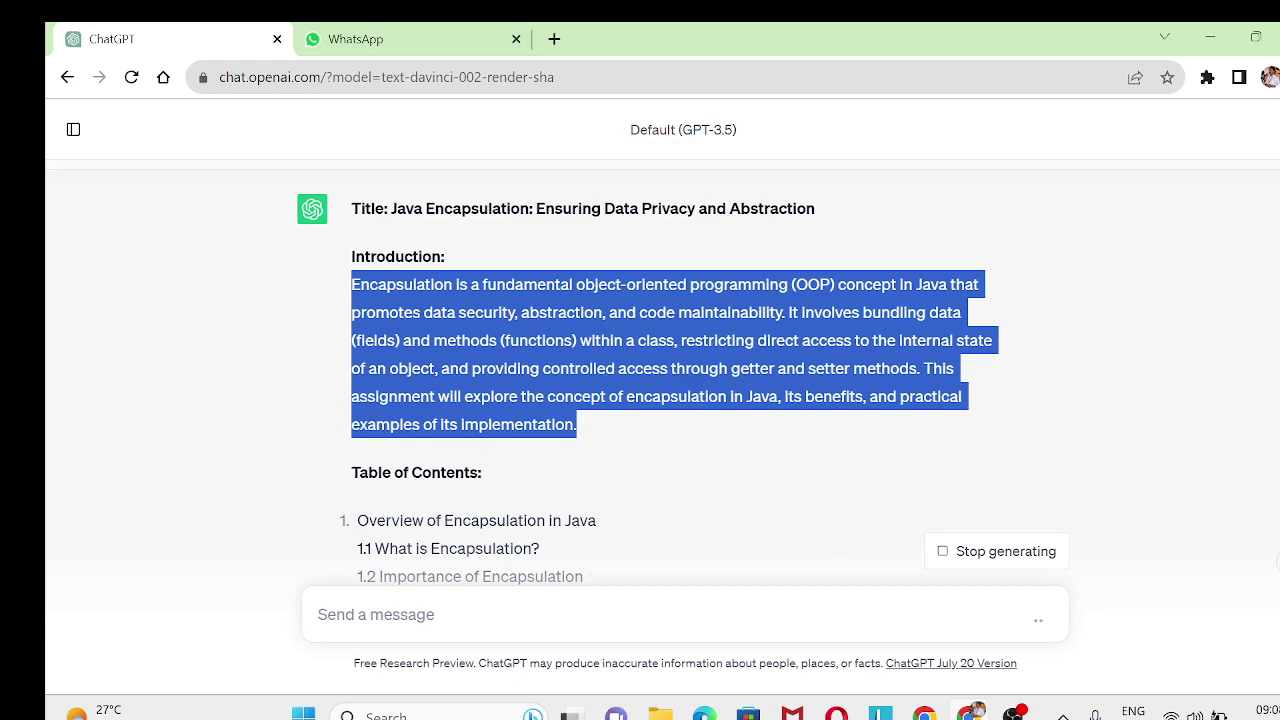
pyautogui.scroll(-5, 585, 427)
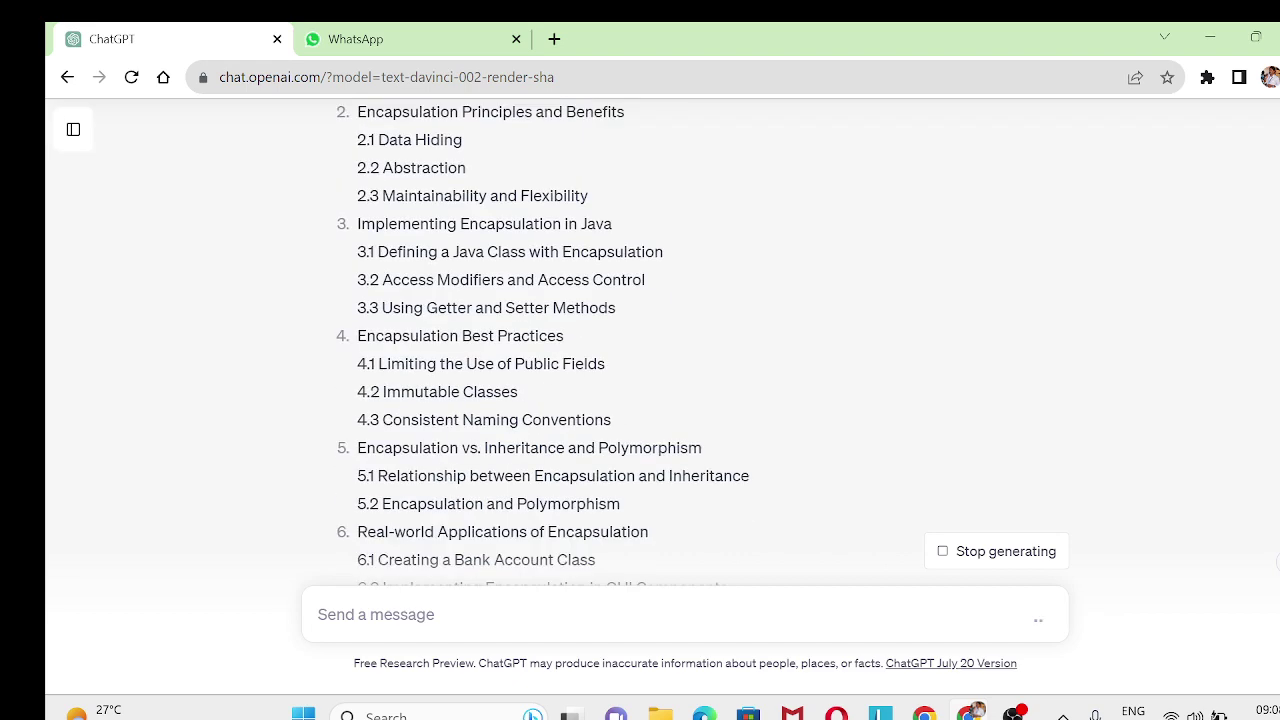
pyautogui.scroll(3, 640, 340)
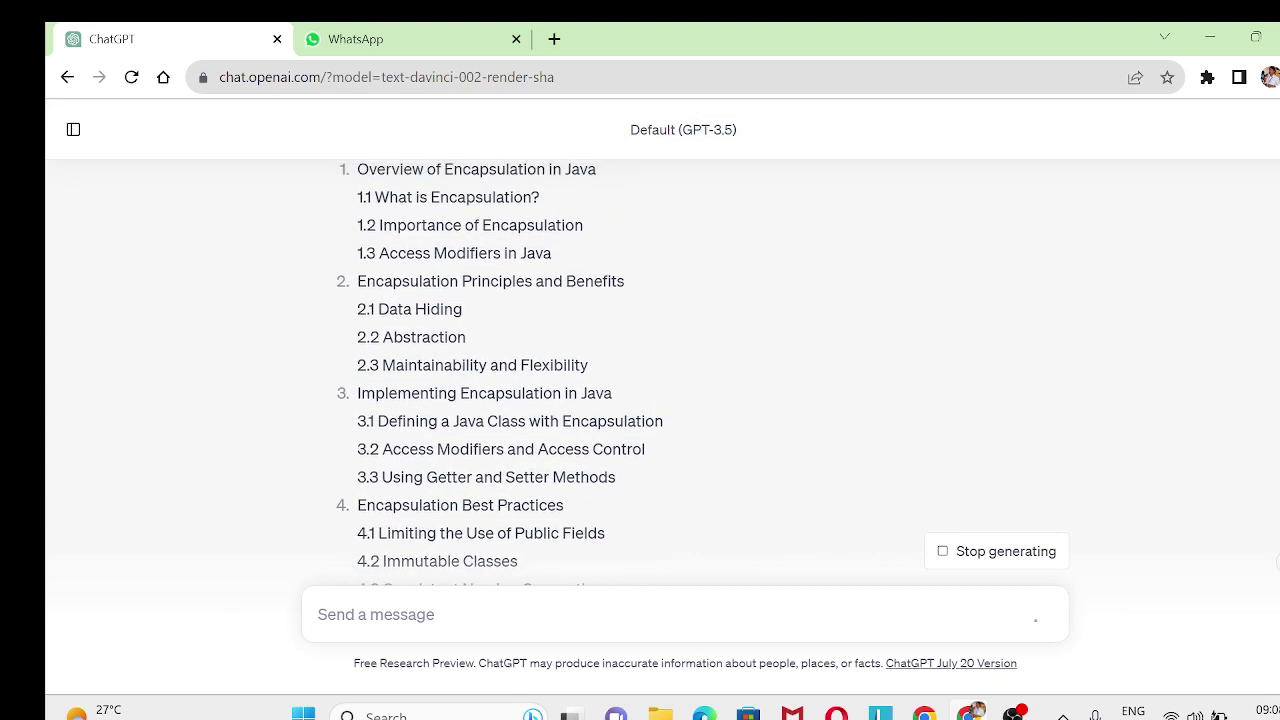
pyautogui.scroll(1, 640, 370)
pyautogui.click(858, 379)
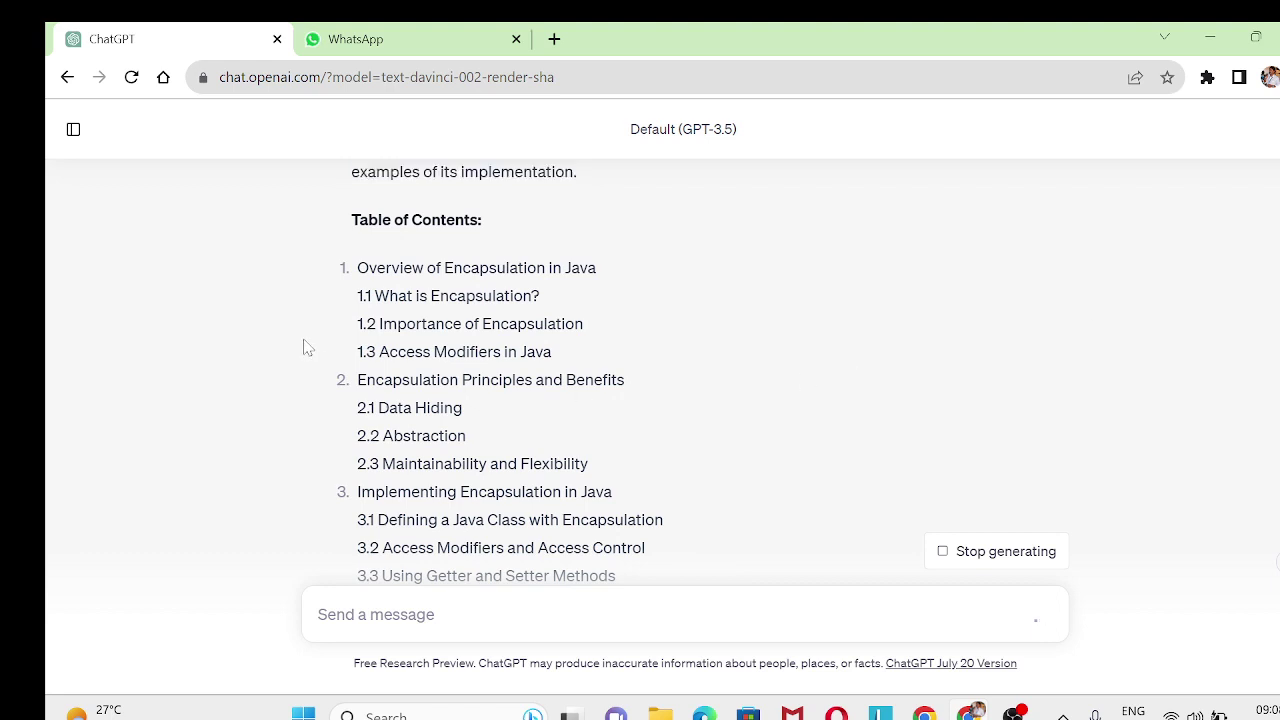
pyautogui.moveTo(351, 220); pyautogui.dragTo(479, 220)
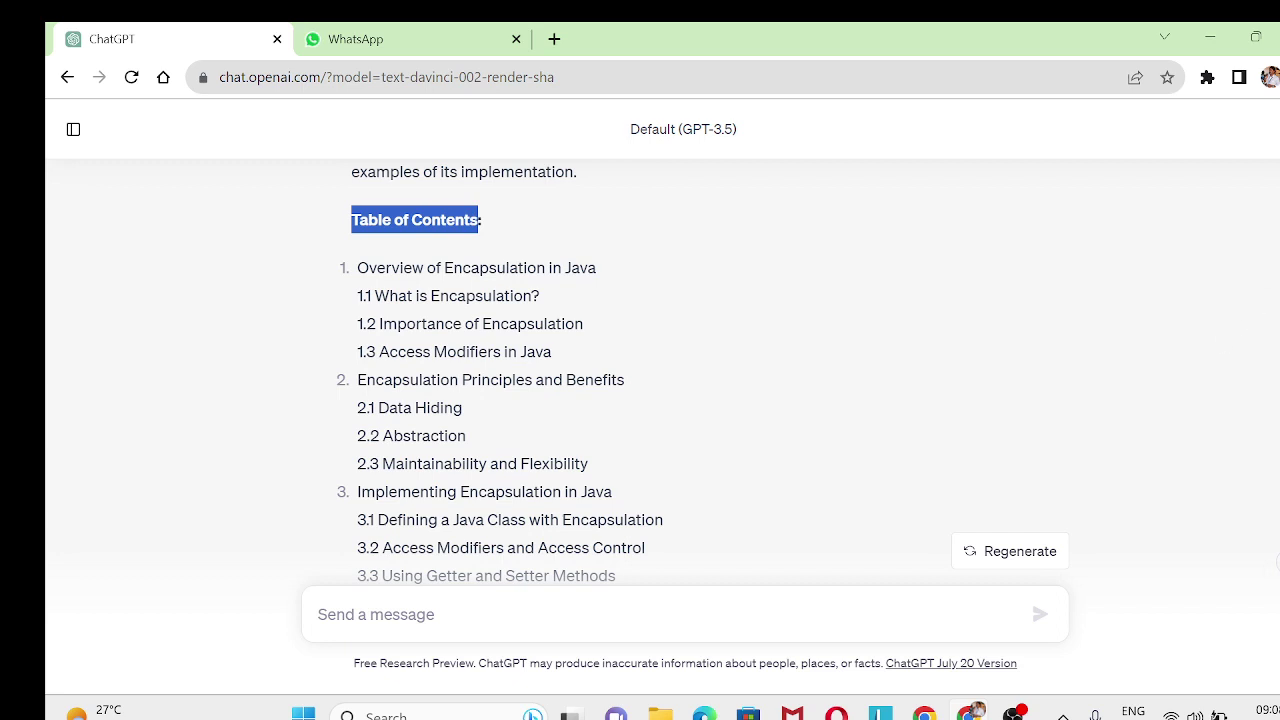
pyautogui.click(447, 230)
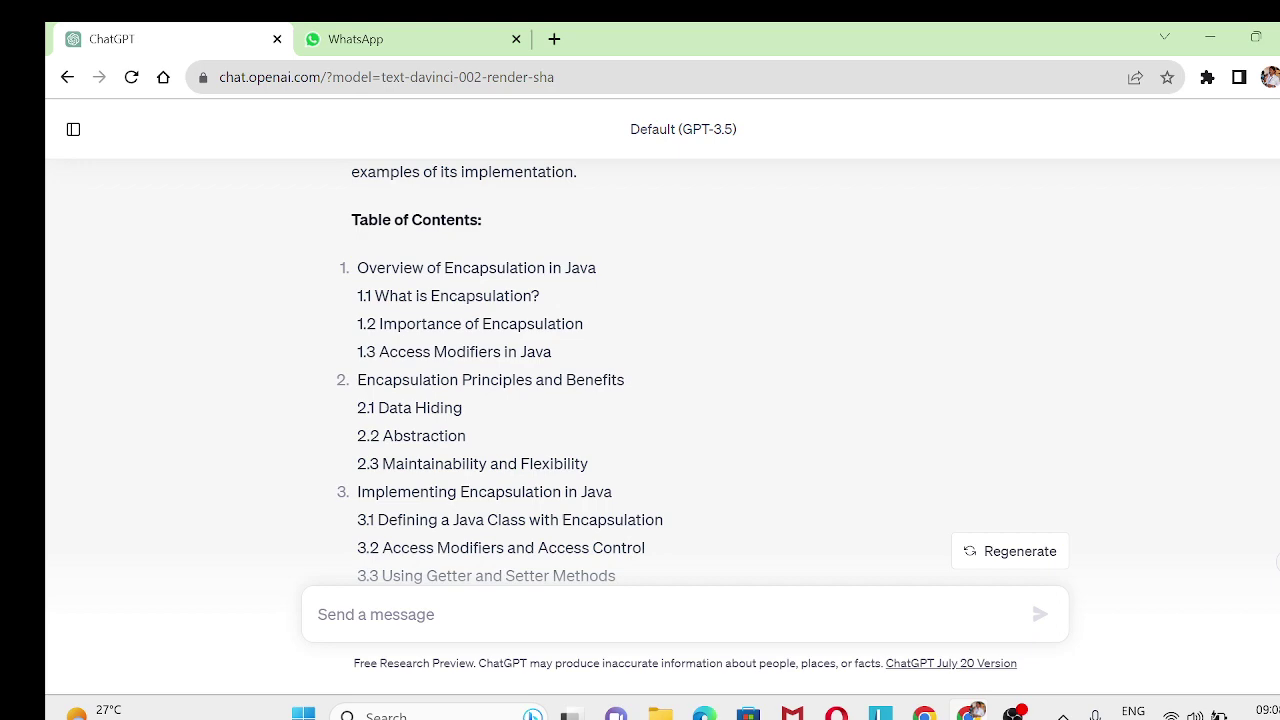
# Read through the assignment's numbered sections, from the overview of encapsulation in Java to the conclusion.
pyautogui.scroll(-5, 663, 350)
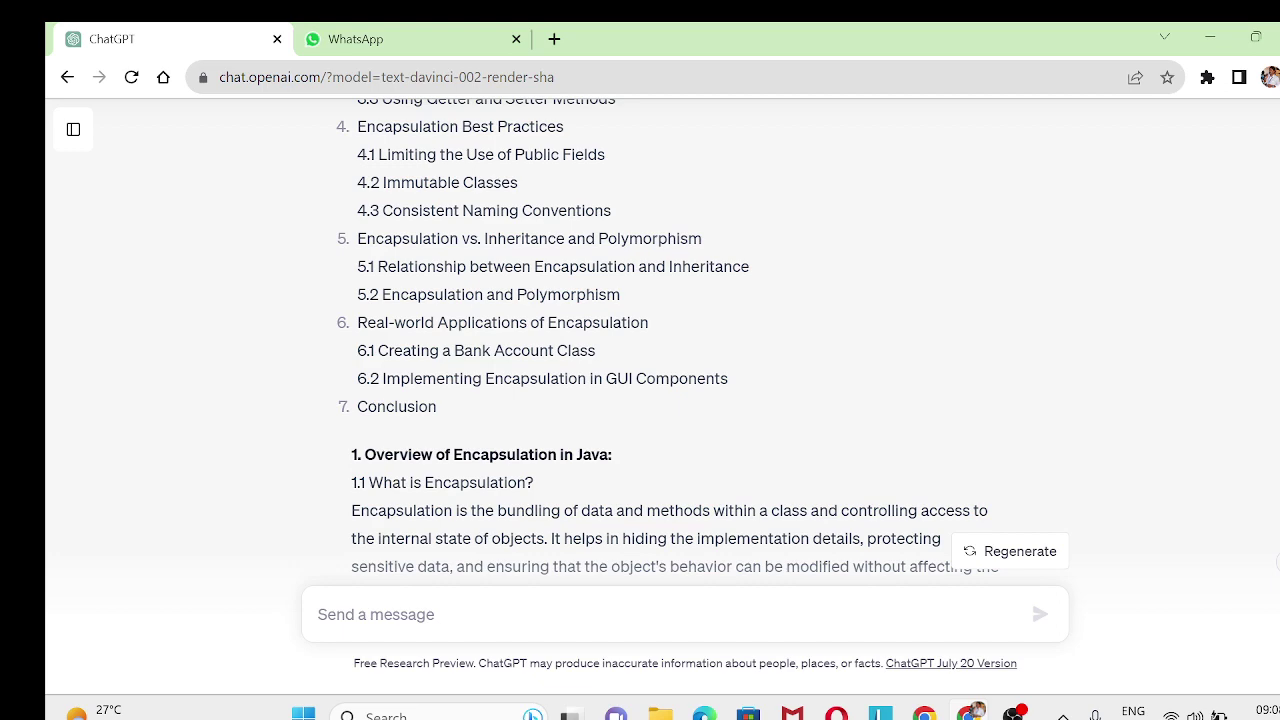
pyautogui.scroll(-2, 668, 335)
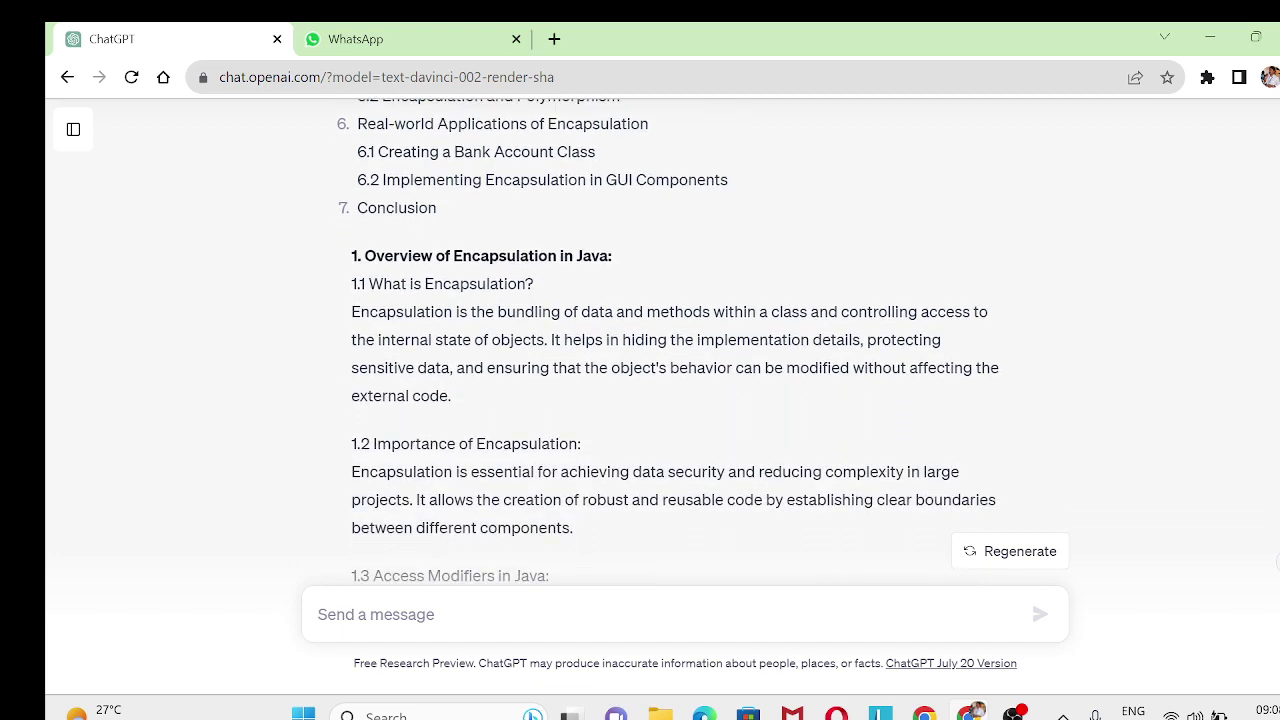
pyautogui.scroll(-1, 668, 335)
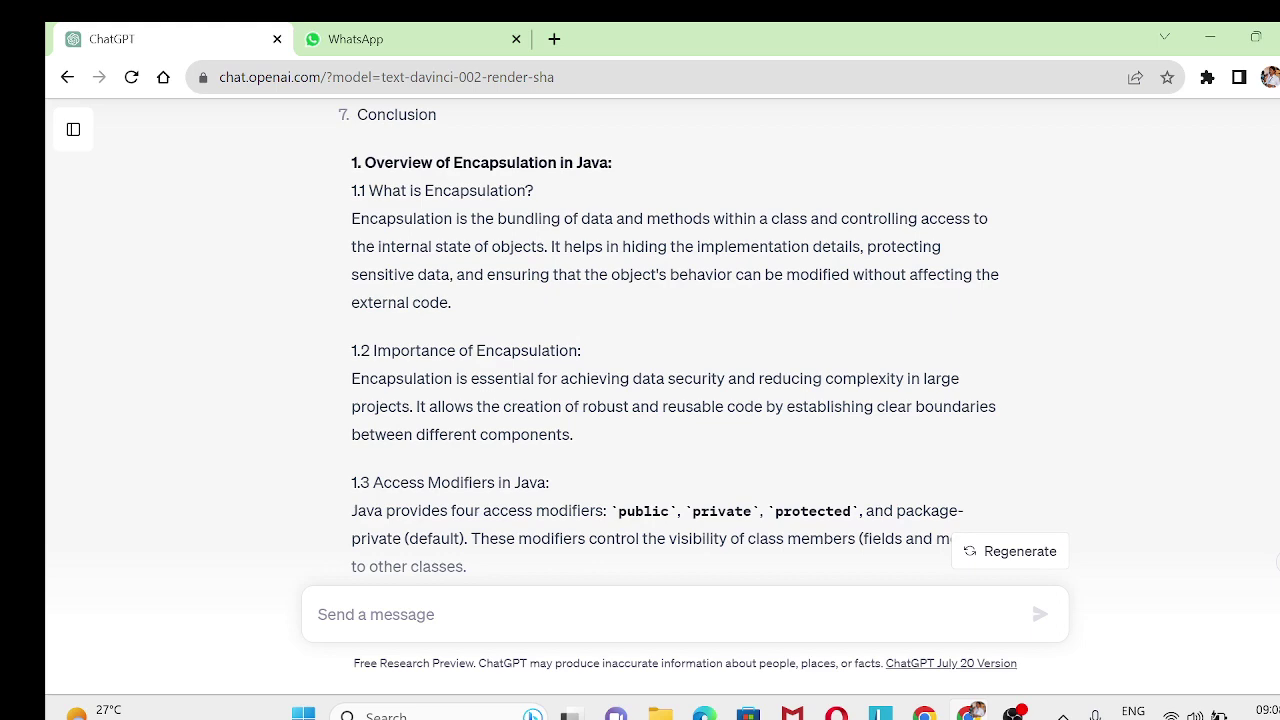
pyautogui.moveTo(369, 190); pyautogui.dragTo(591, 218)
pyautogui.moveTo(371, 350); pyautogui.dragTo(581, 350)
pyautogui.scroll(-4, 668, 340)
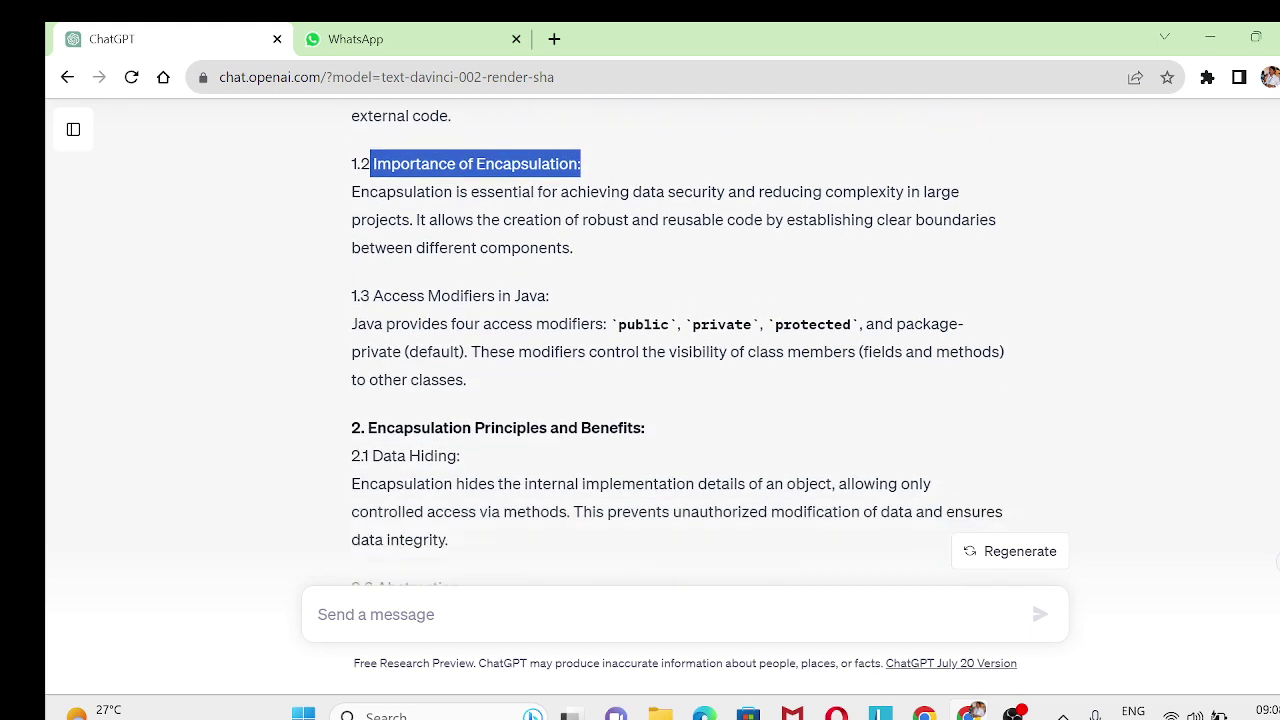
pyautogui.scroll(-3, 668, 340)
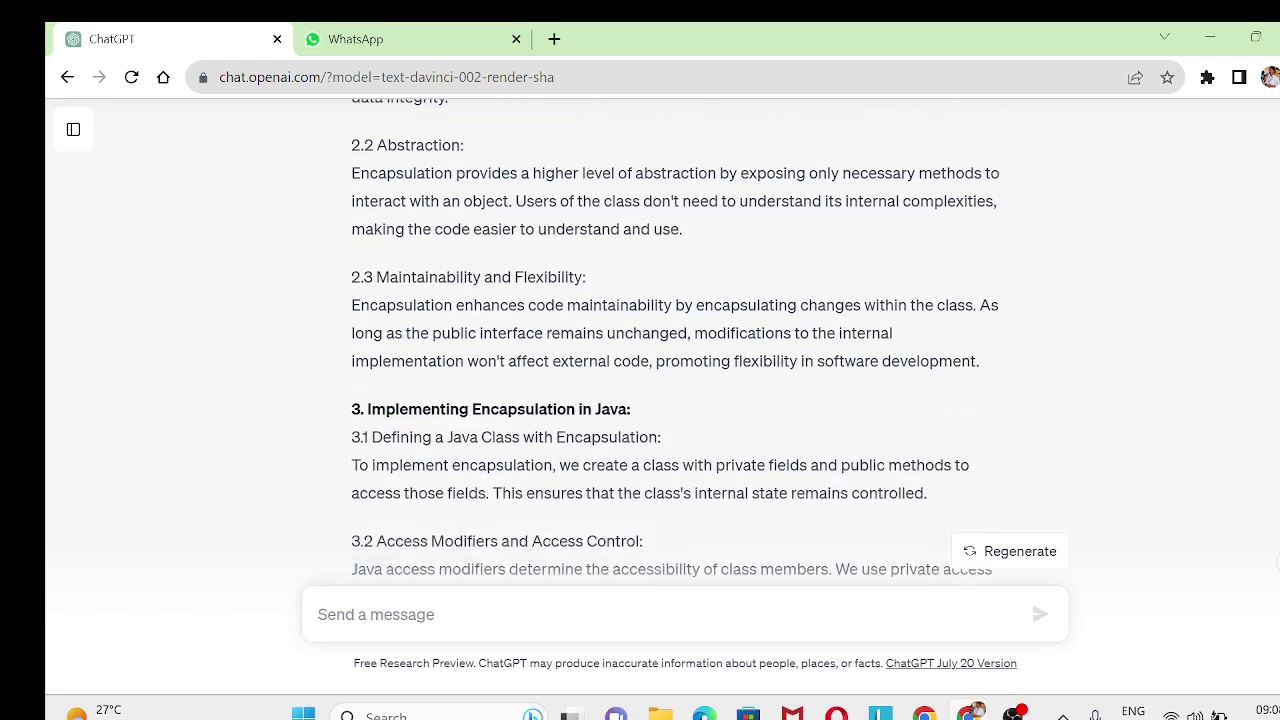
pyautogui.scroll(-5, 668, 340)
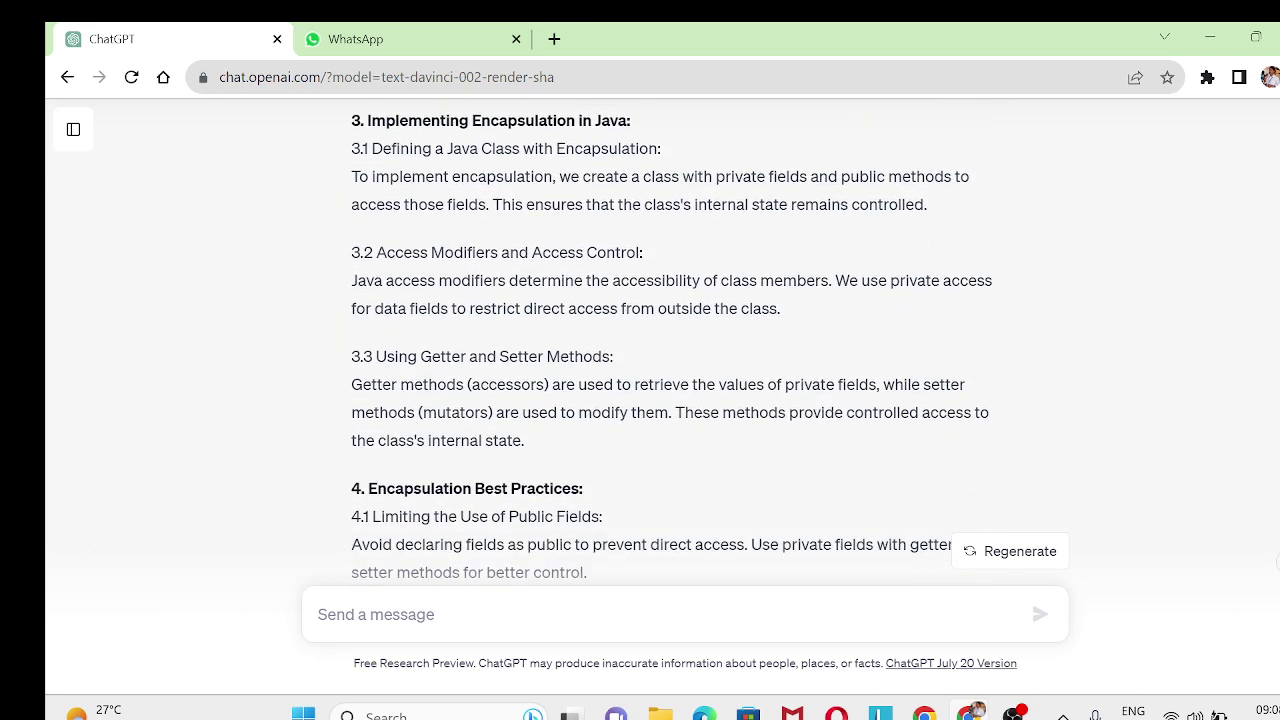
pyautogui.scroll(-7, 668, 340)
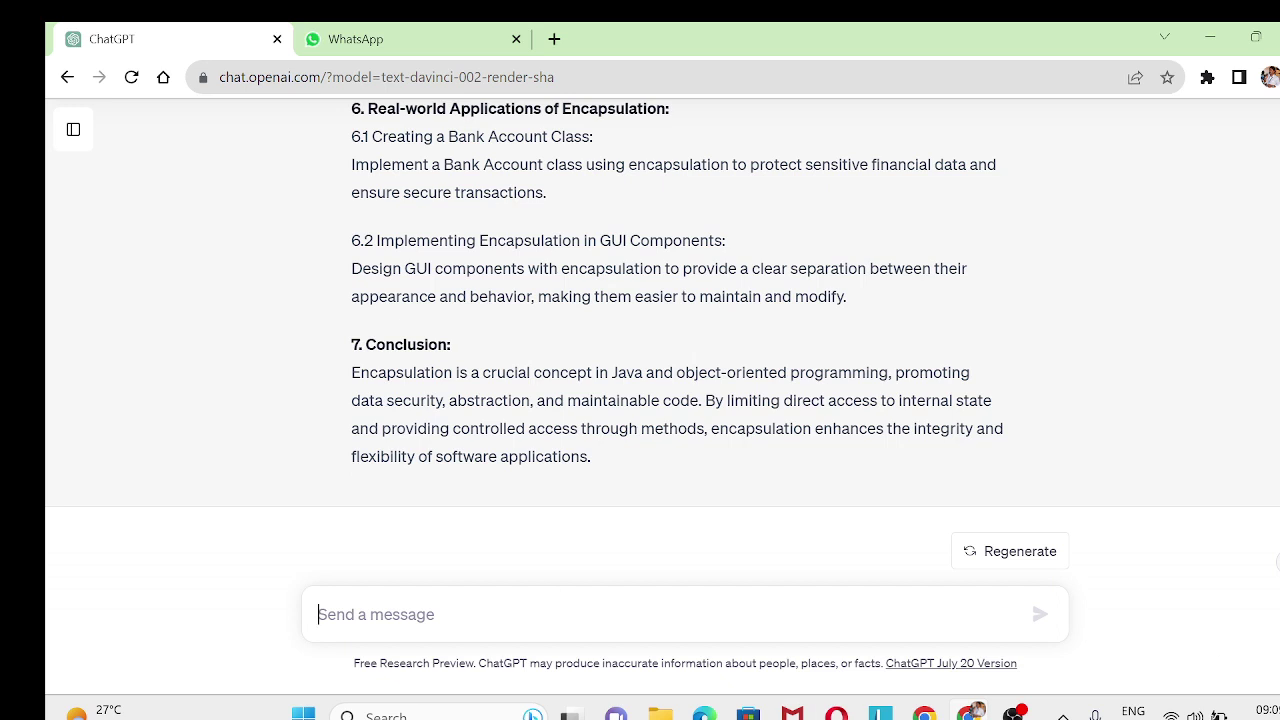
# Copy the heading "Implementing Encapsulation in Java" from item 3 of the assignment's table of contents.
pyautogui.scroll(20, 675, 340)
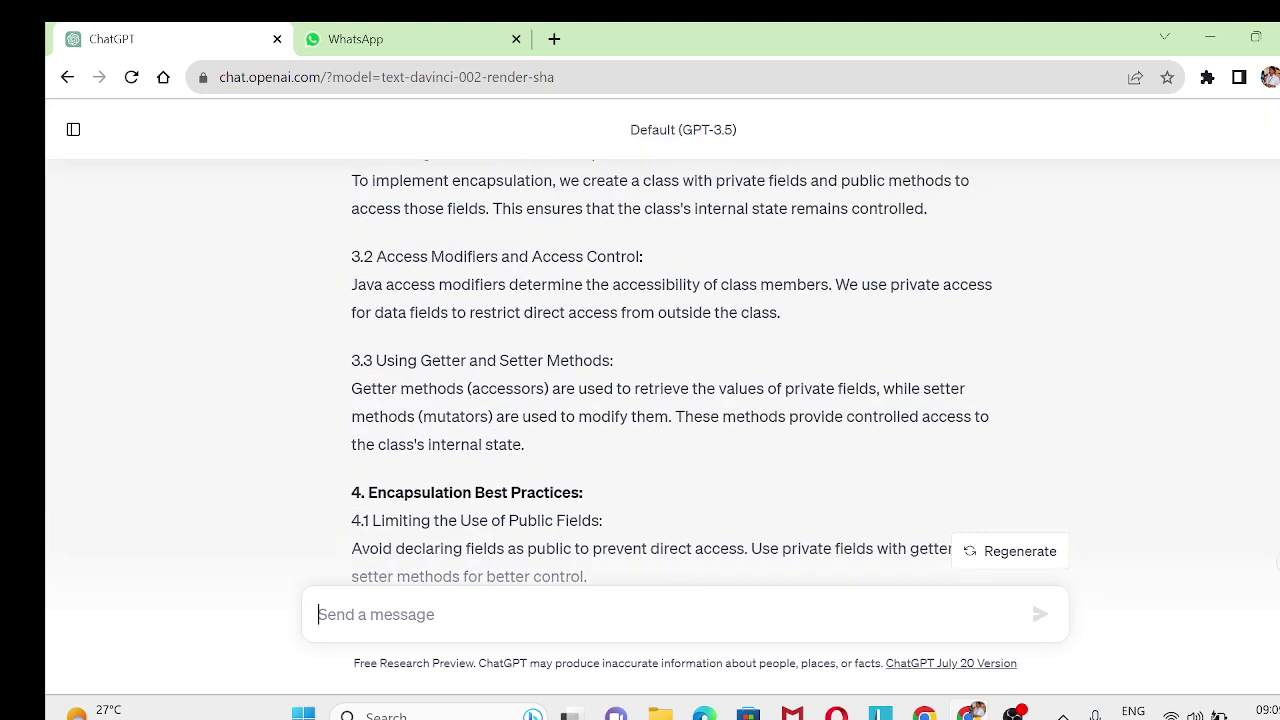
pyautogui.scroll(4, 668, 371)
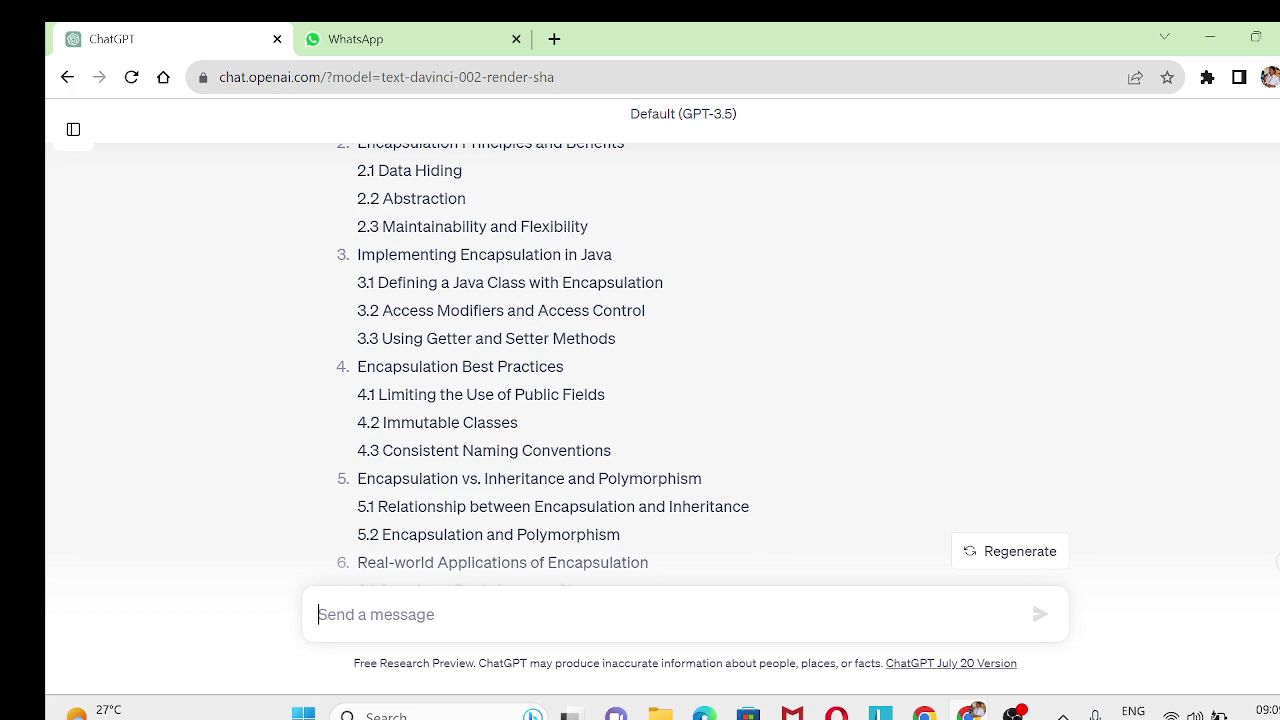
pyautogui.moveTo(612, 284); pyautogui.dragTo(357, 284)
pyautogui.hotkey('ctrl', 'c')
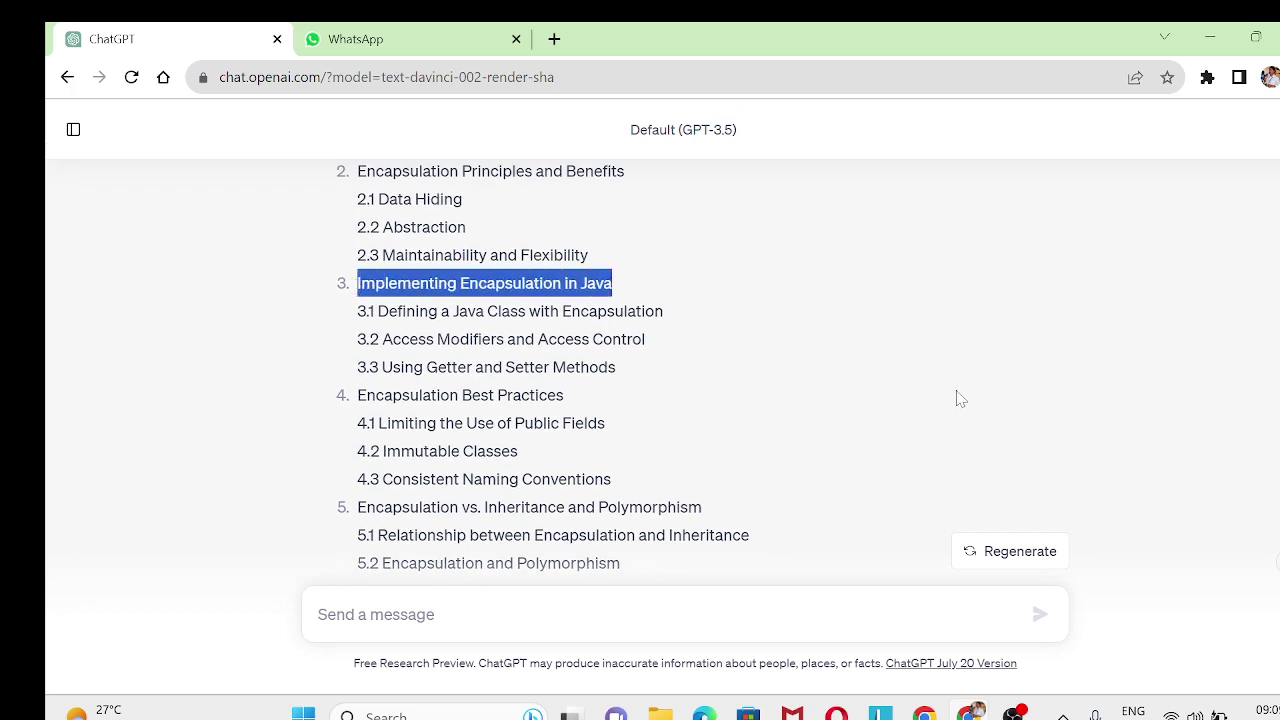
# Send the follow-up prompt "expand and write more script on Implementing Encapsulation in Java", pasting in the copied heading.
pyautogui.scroll(-6, 1250, 565)
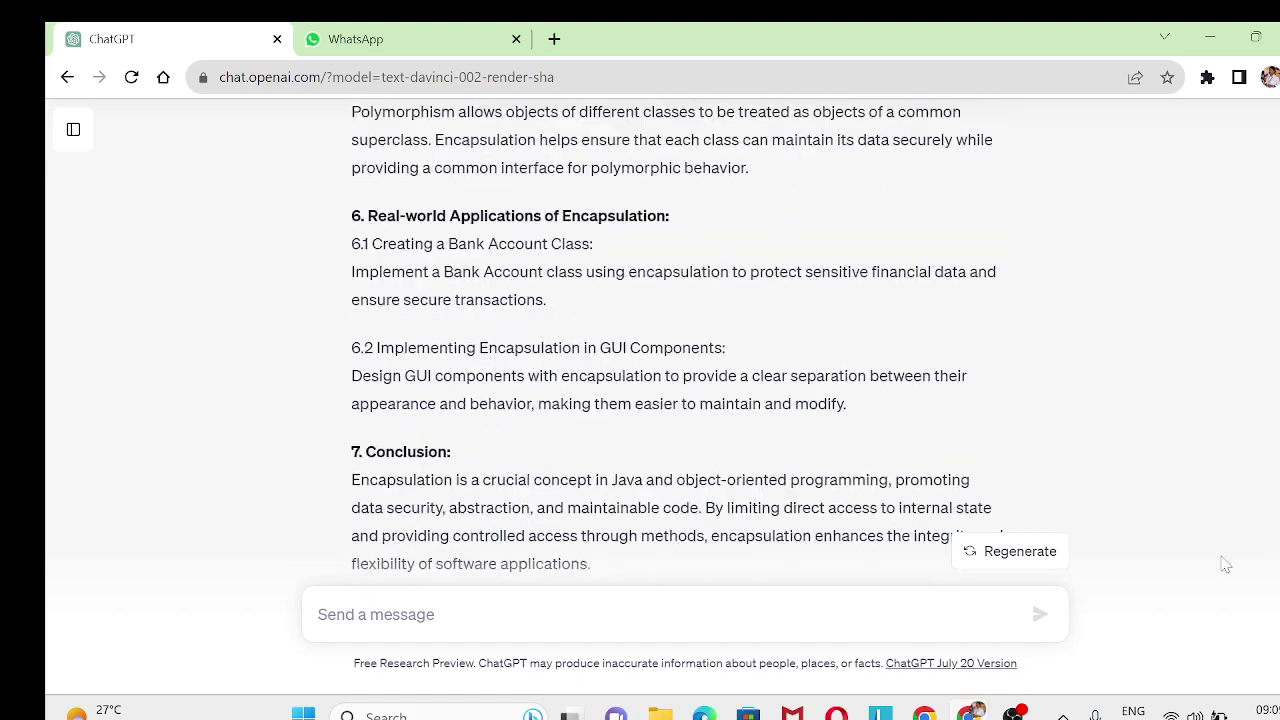
pyautogui.click(656, 608)
pyautogui.write('exp')
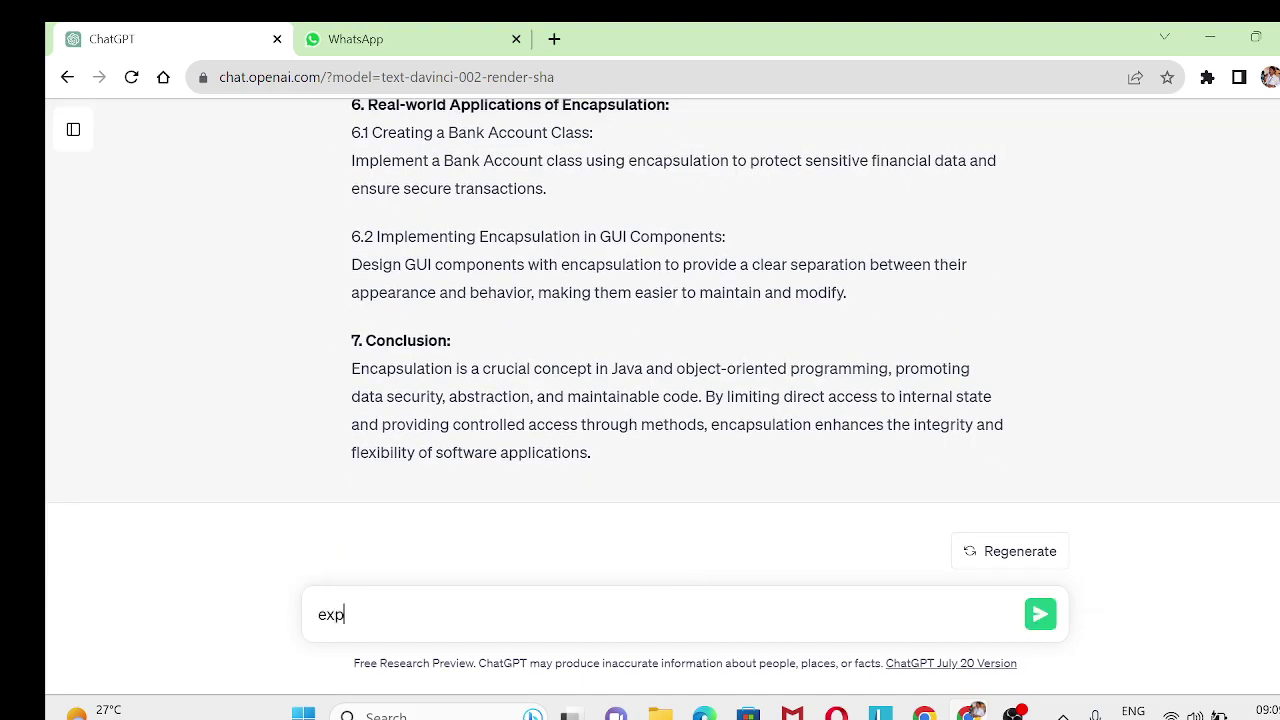
pyautogui.write('and and write more scr')
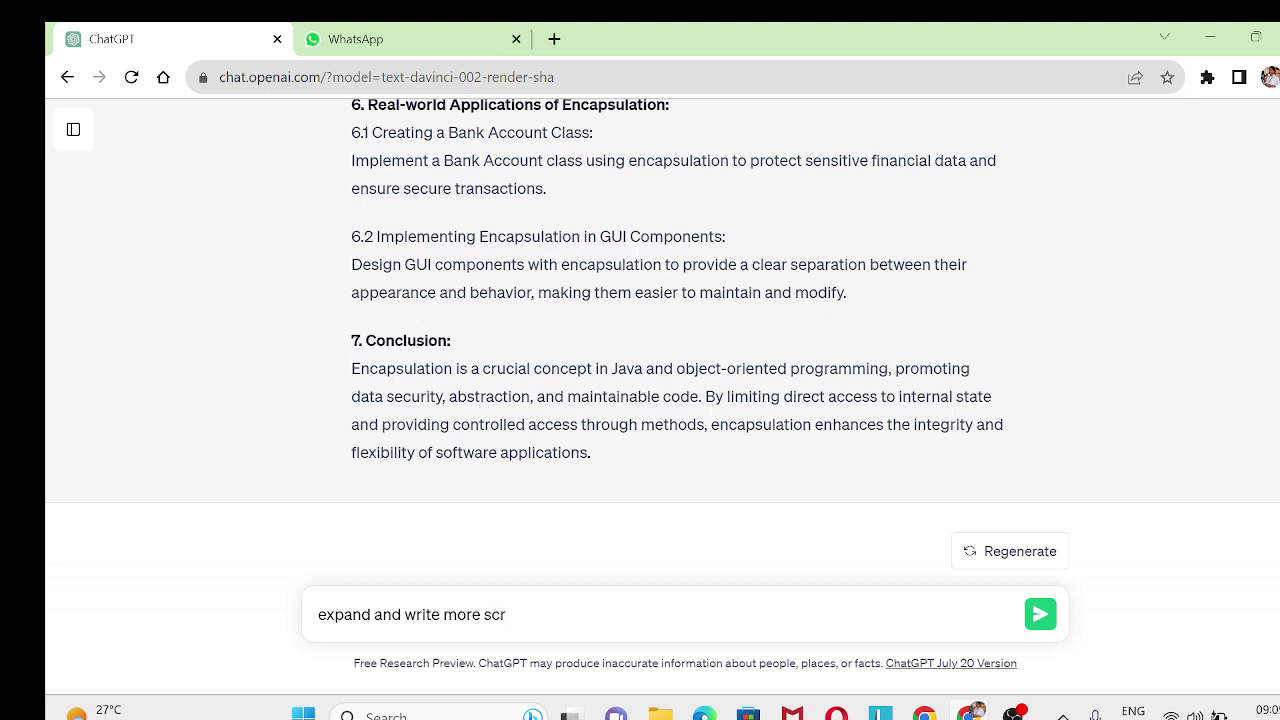
pyautogui.write('ipt on')
pyautogui.hotkey('ctrl', 'v')
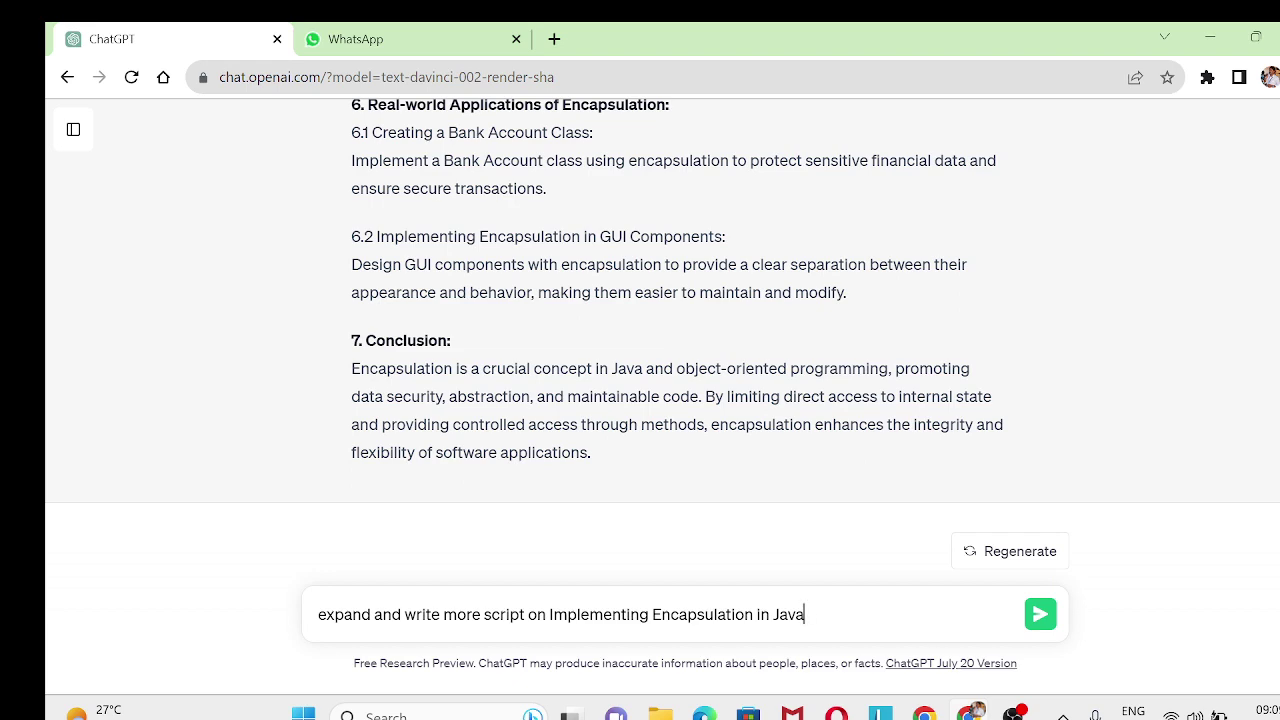
pyautogui.click(1038, 619)
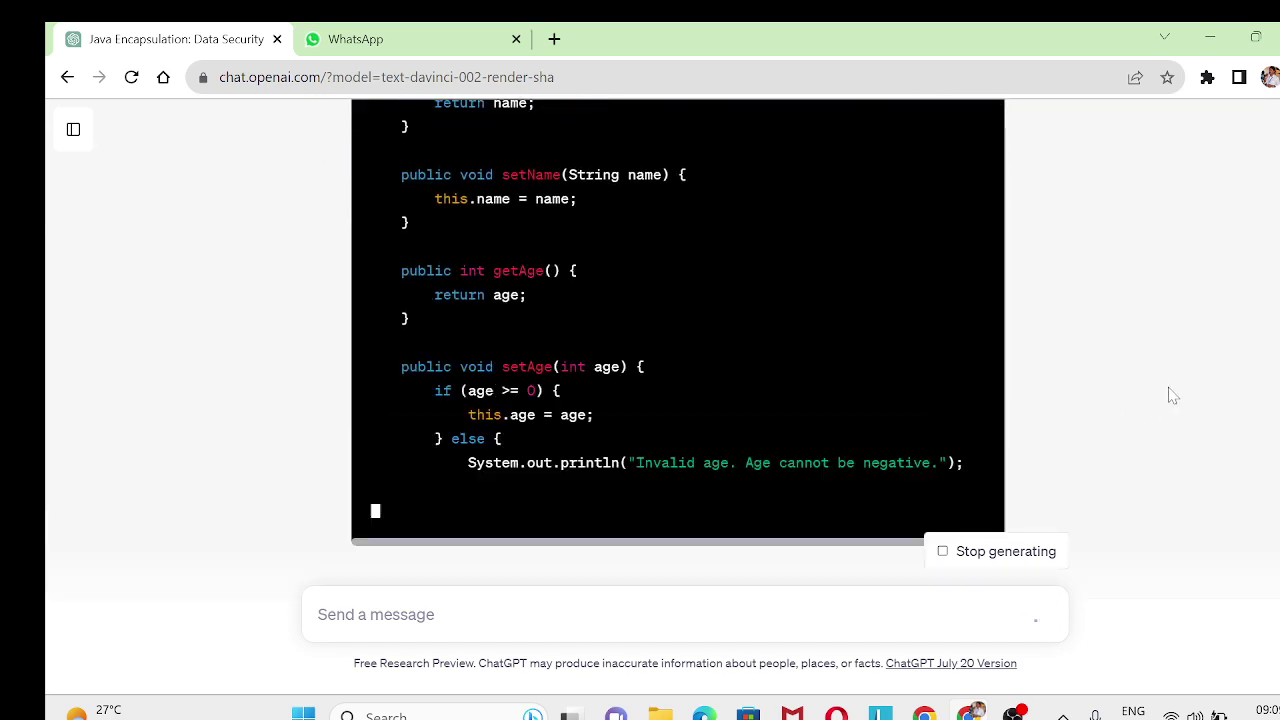
# Review the opening of the expanded "Implementing Encapsulation in Java" answer and compare it with the original assignment's closing sections.
pyautogui.scroll(3, 1173, 396)
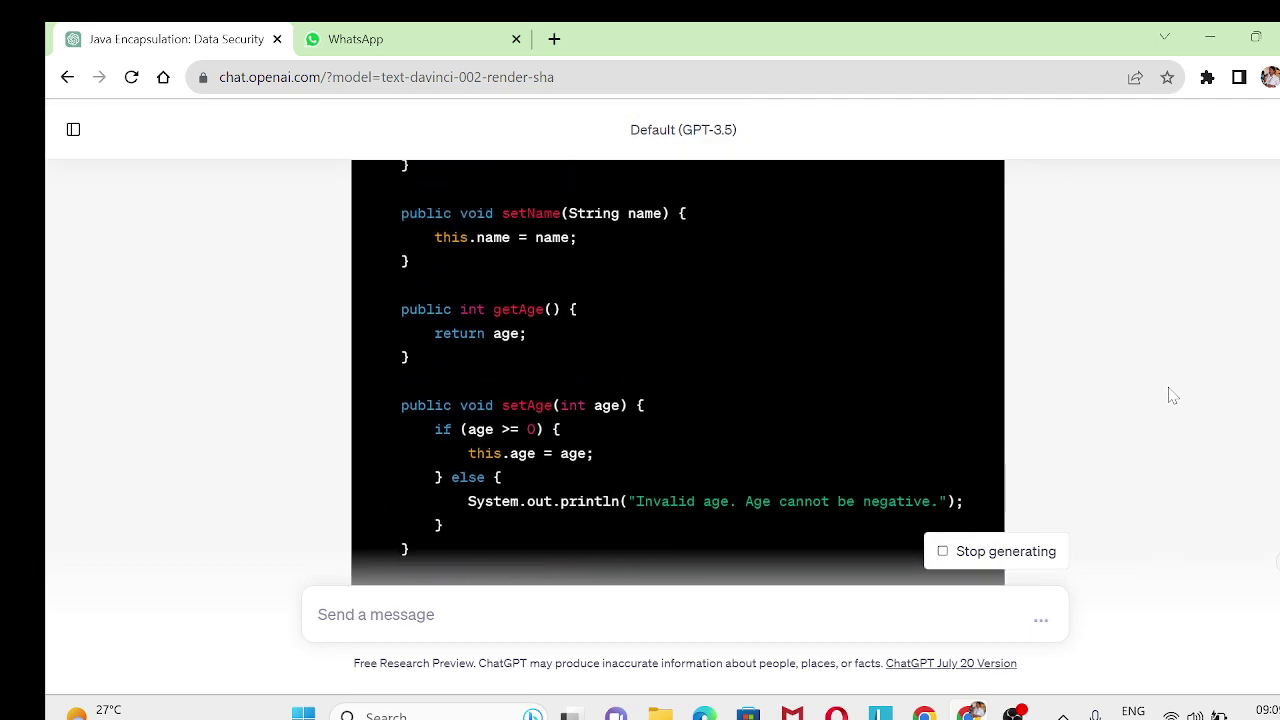
pyautogui.scroll(4, 1173, 396)
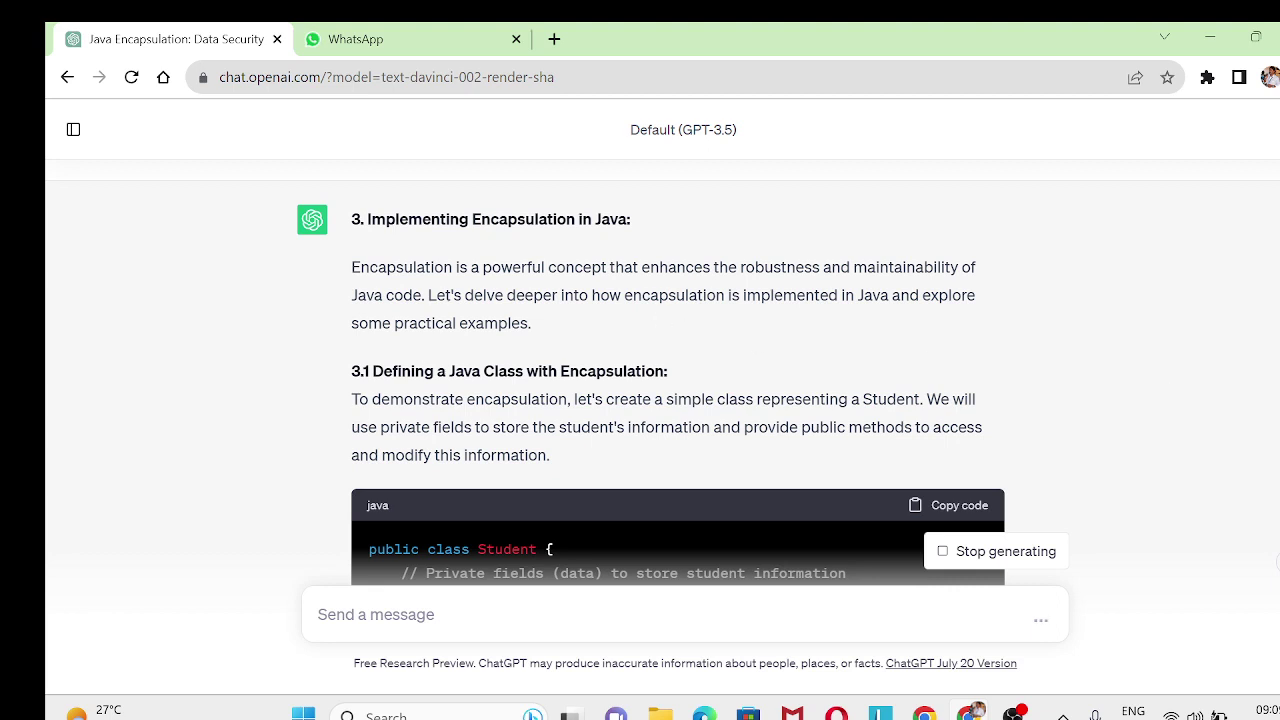
pyautogui.moveTo(367, 219); pyautogui.dragTo(617, 247)
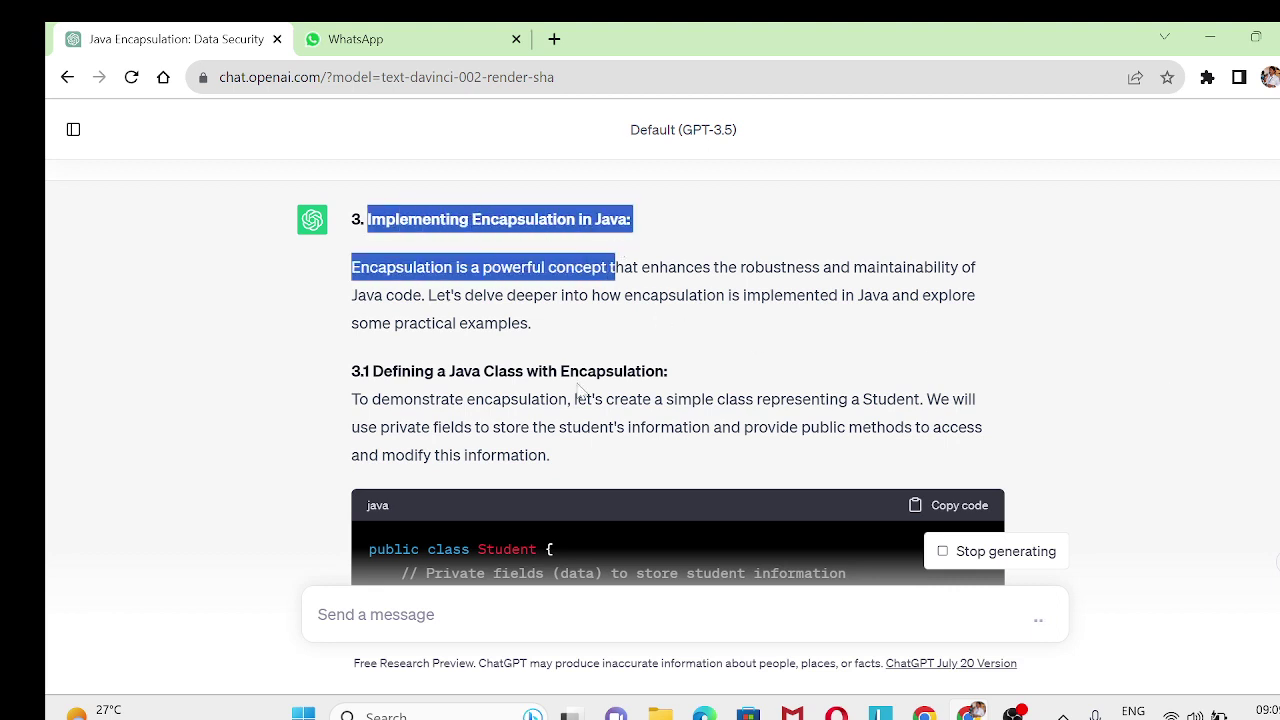
pyautogui.click(668, 345)
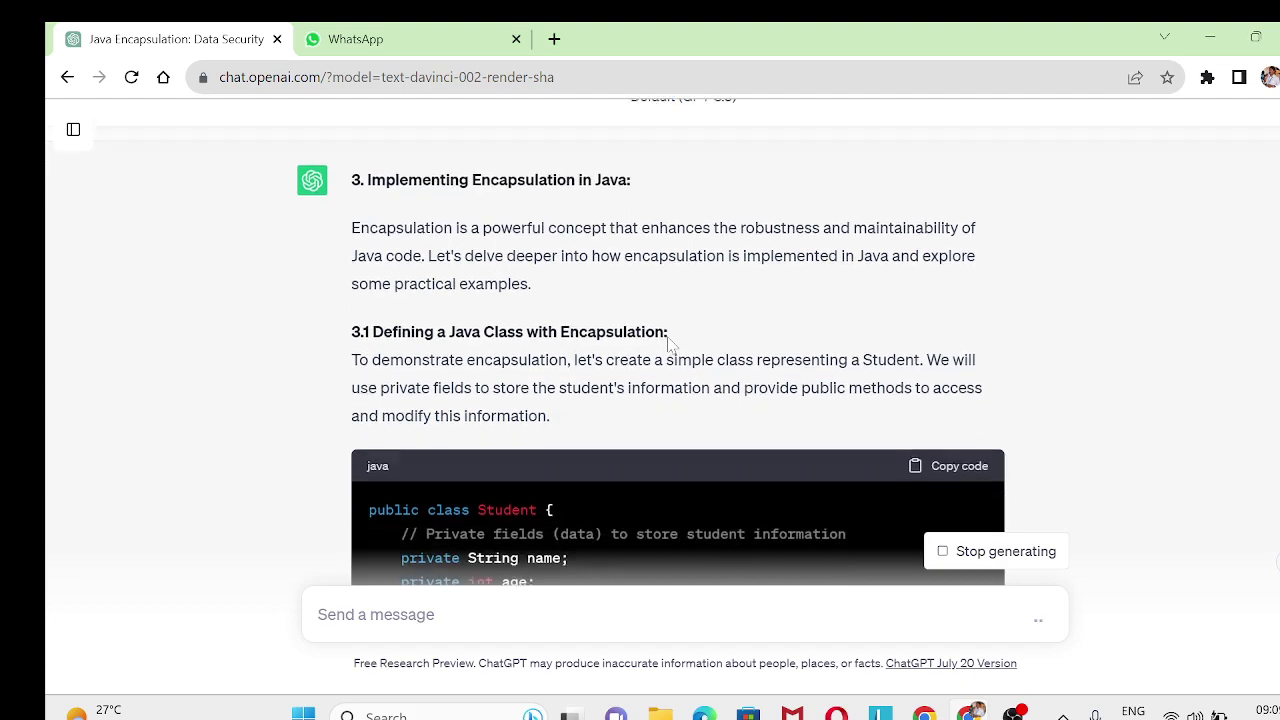
pyautogui.scroll(1, 668, 345)
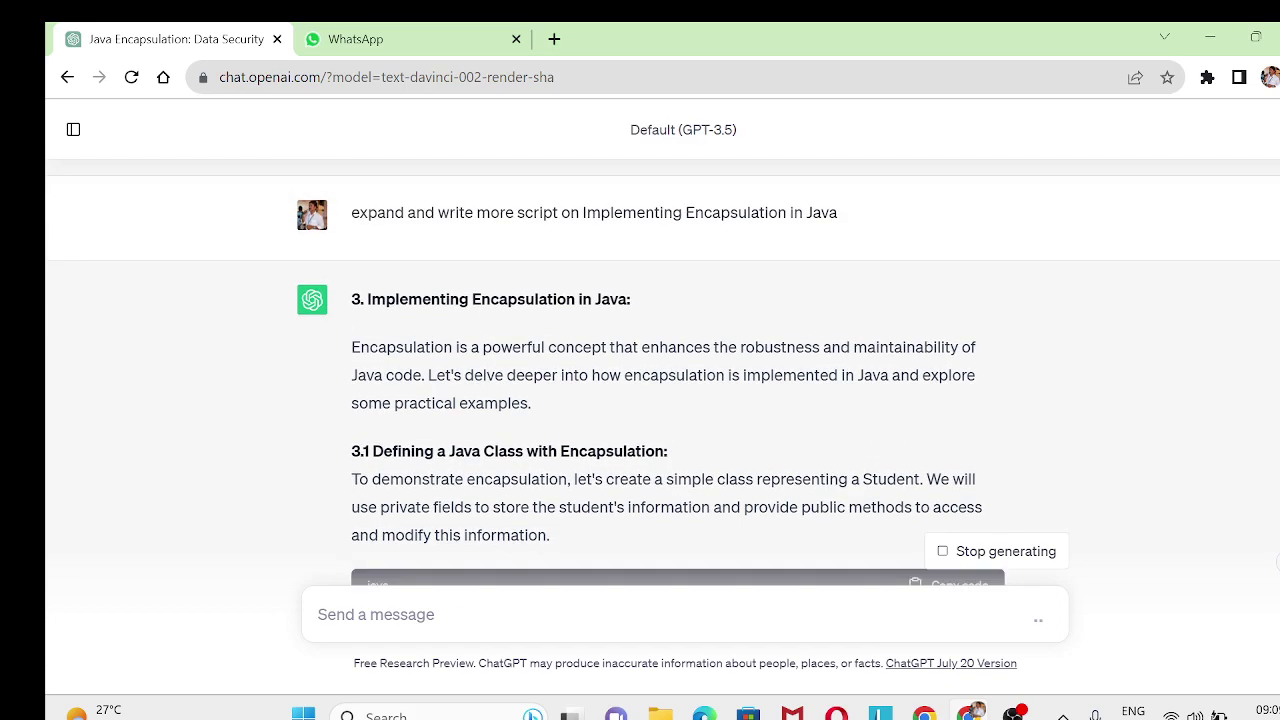
pyautogui.scroll(-15, 676, 380)
pyautogui.scroll(8, 676, 380)
pyautogui.scroll(-2, 666, 343)
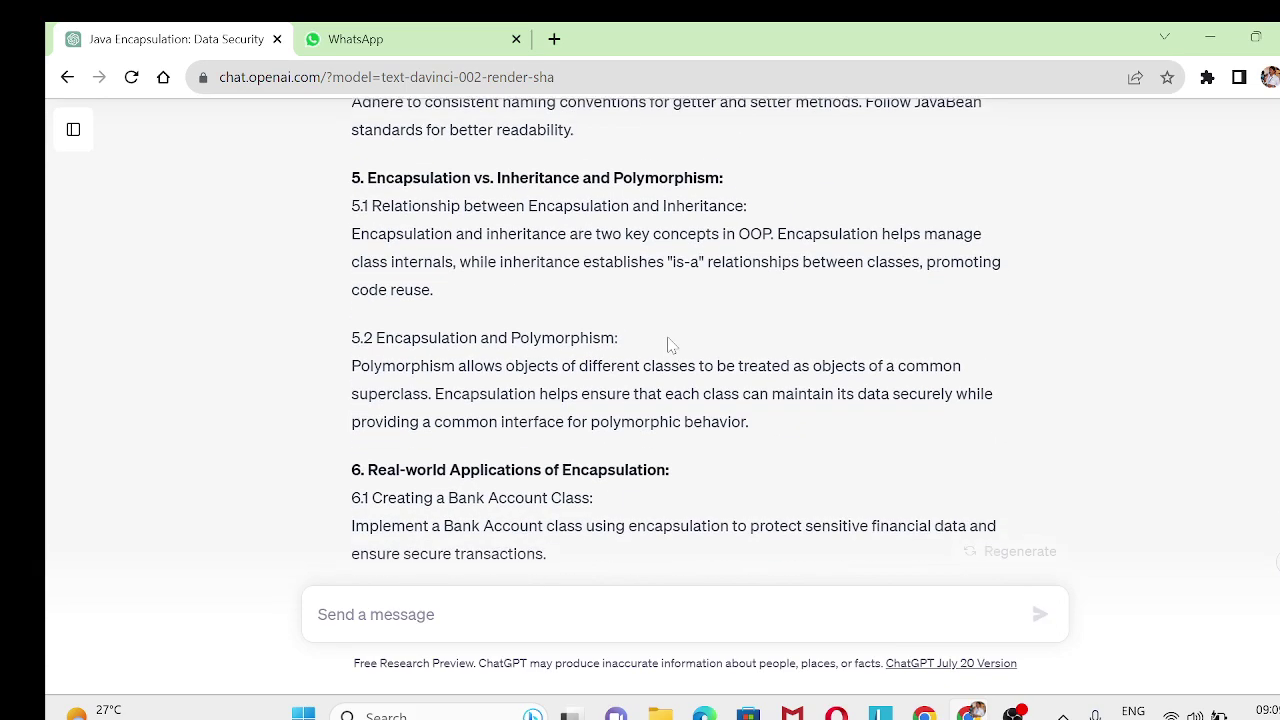
pyautogui.scroll(-10, 670, 345)
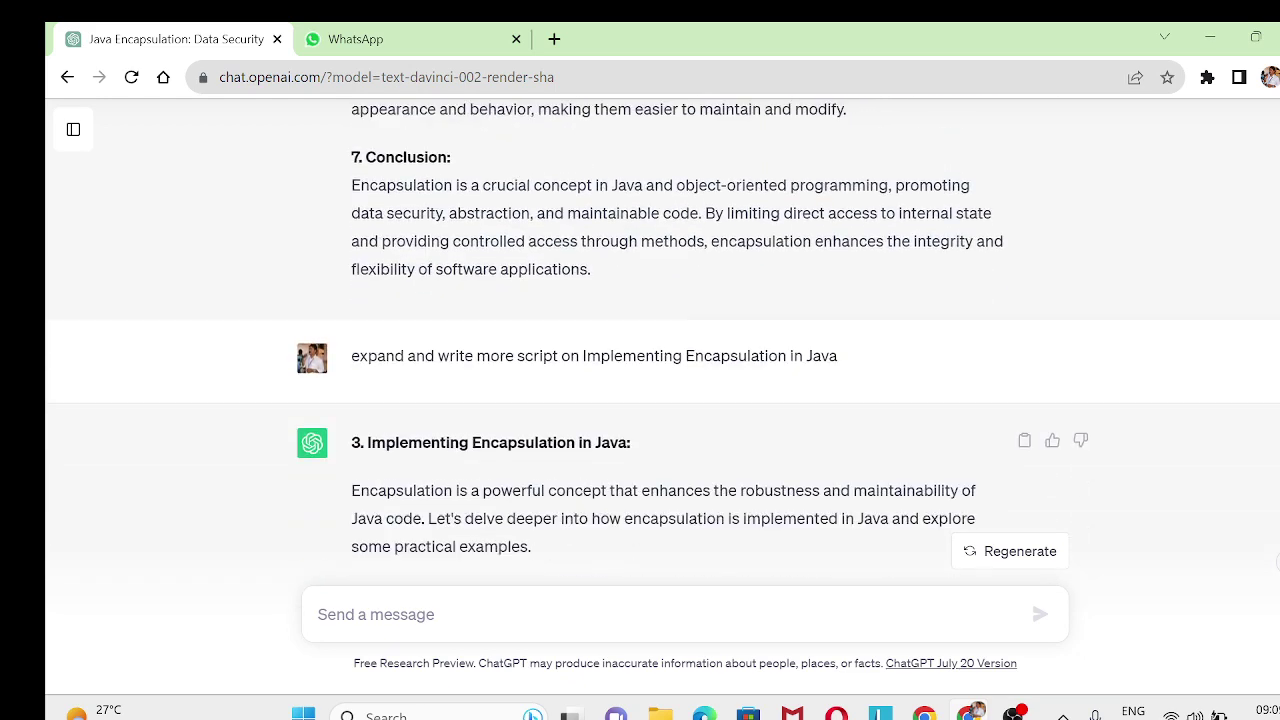
# Read through the expanded answer's Student class code, access modifier explanations, usage example and closing note.
pyautogui.scroll(-4, 670, 345)
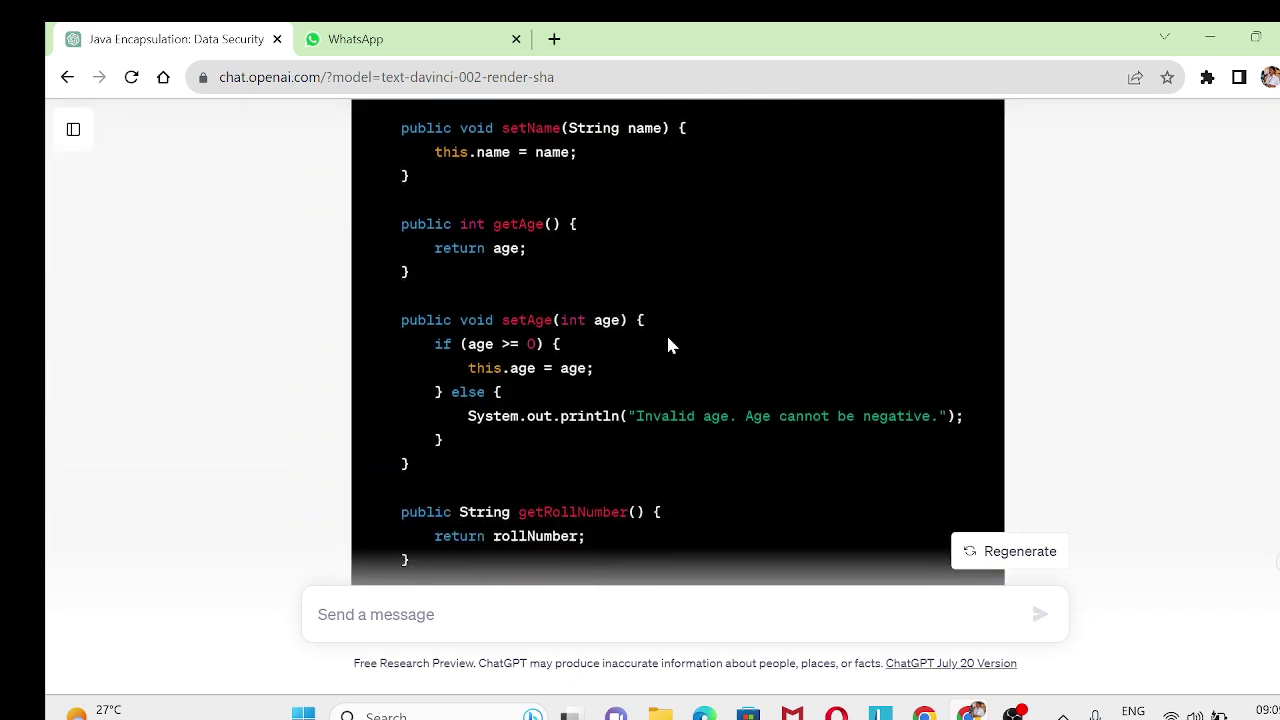
pyautogui.scroll(-4, 666, 340)
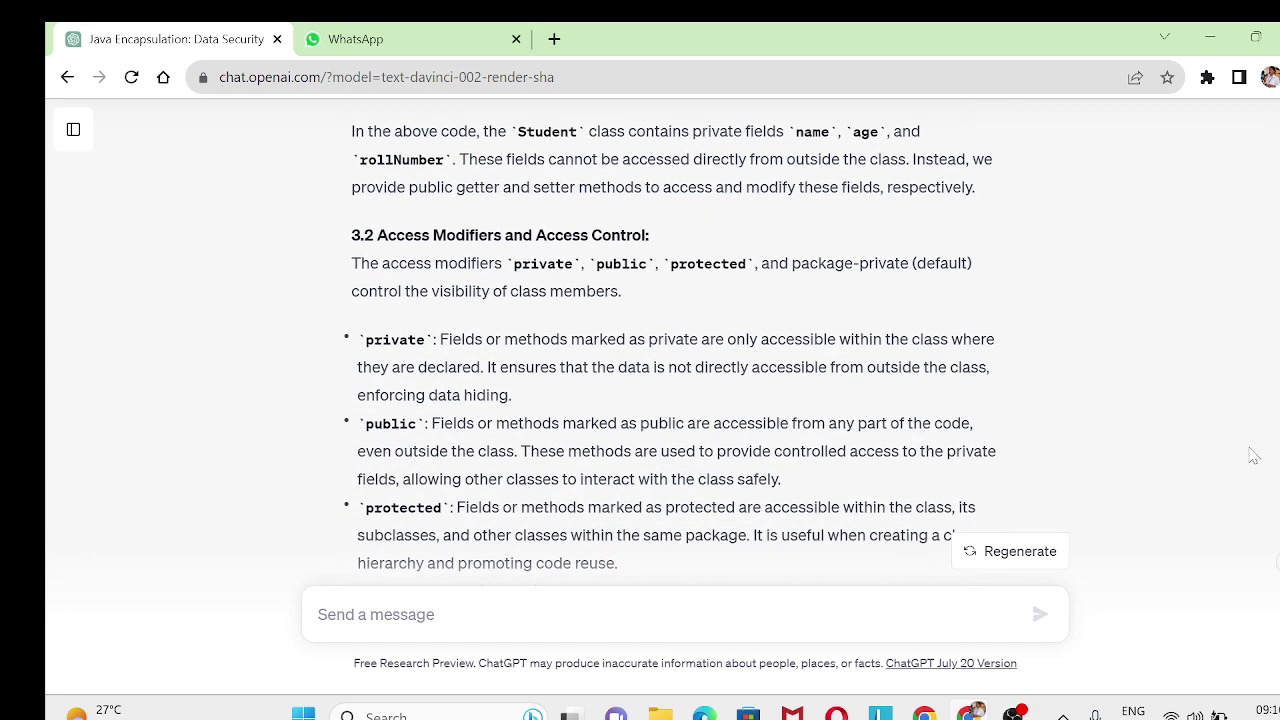
pyautogui.scroll(5, 1218, 347)
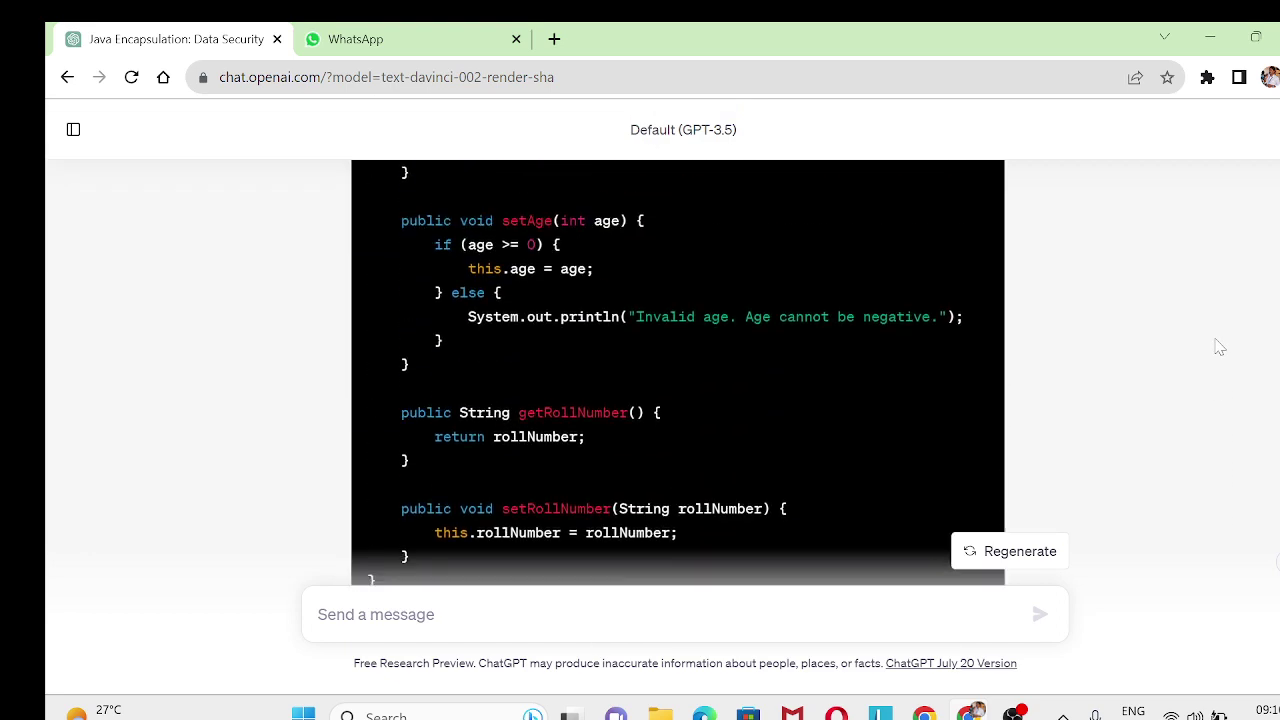
pyautogui.scroll(3, 1218, 347)
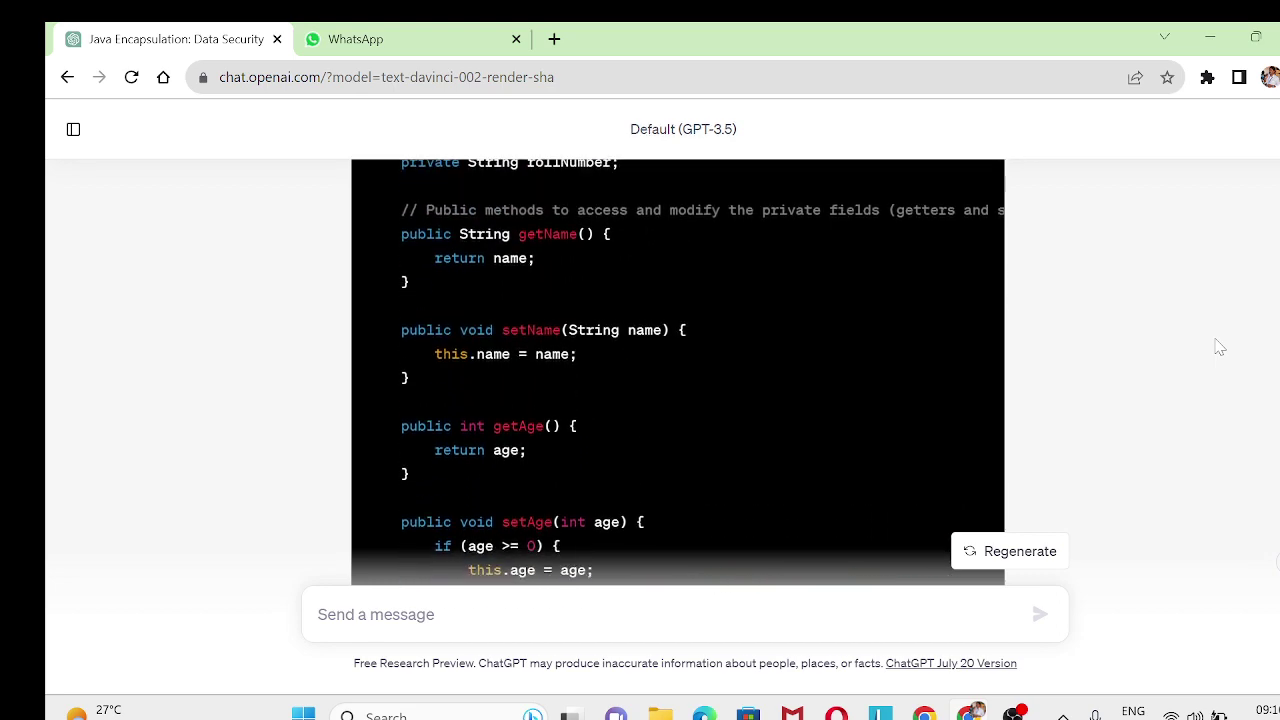
pyautogui.scroll(-10, 1218, 347)
pyautogui.scroll(-5, 1218, 347)
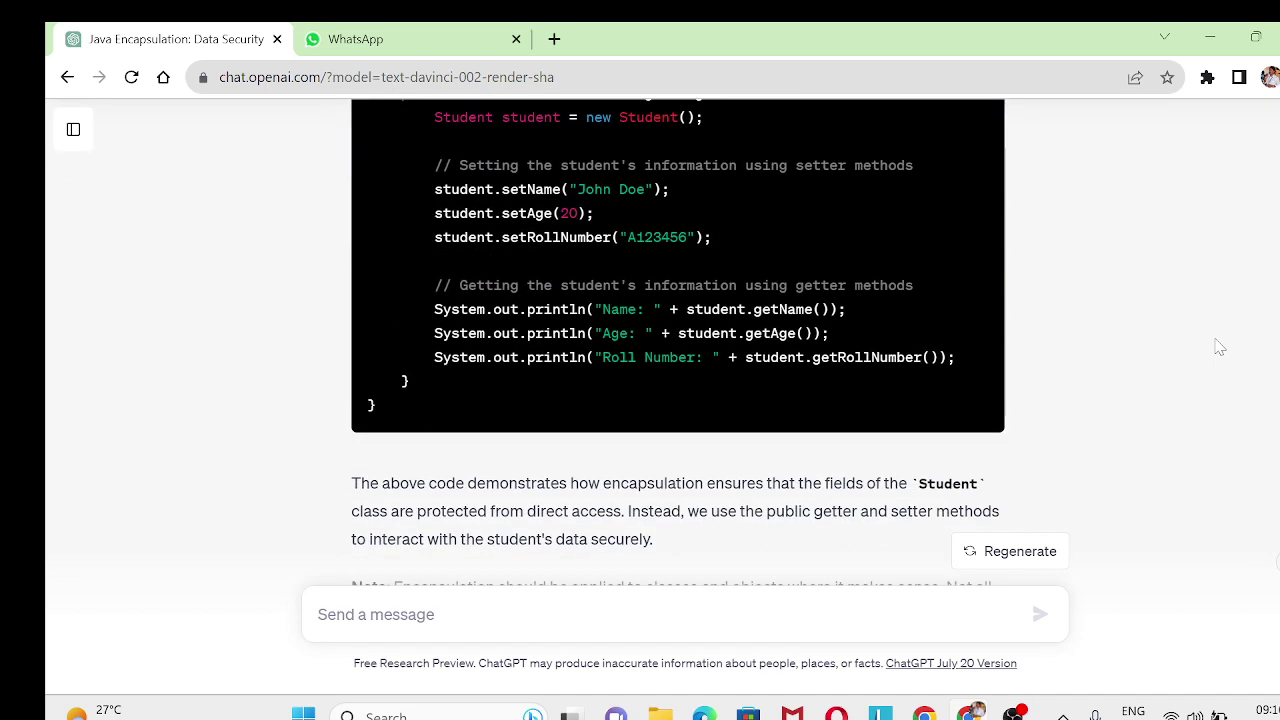
pyautogui.scroll(-2, 1218, 347)
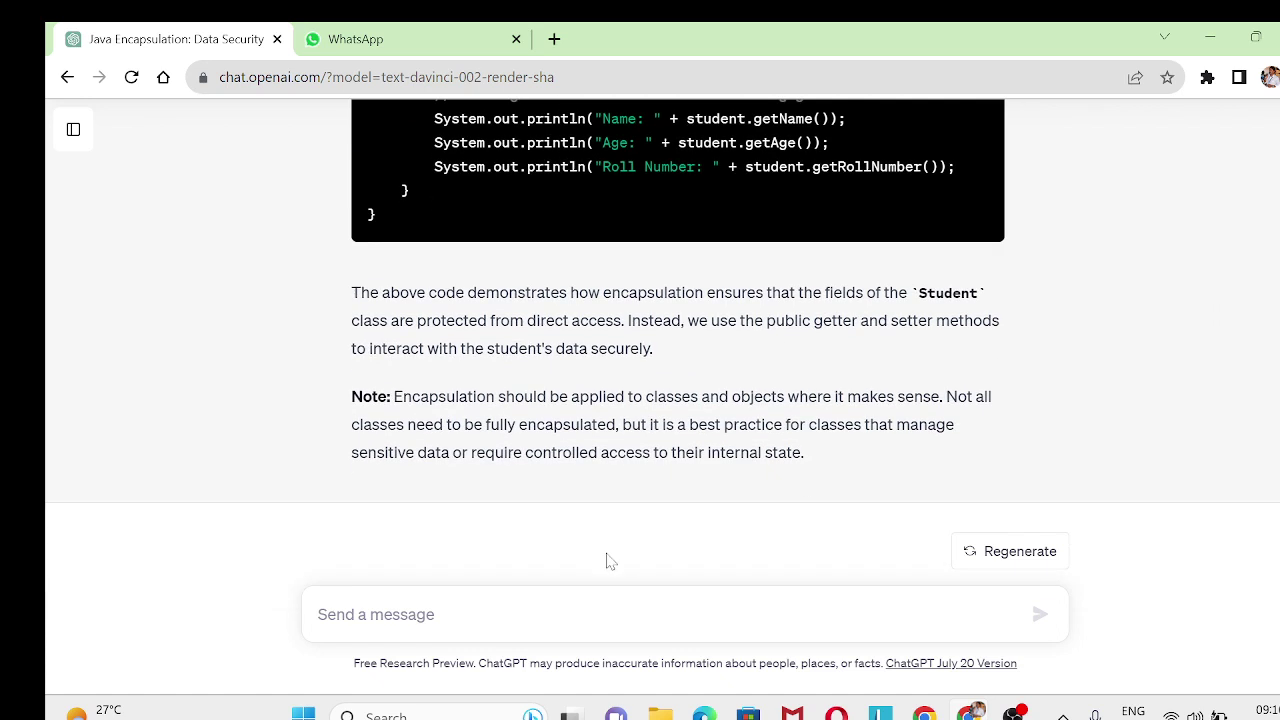
# Send the follow-up prompt "explain line by line" to get the Student class code explained.
pyautogui.write('exp')
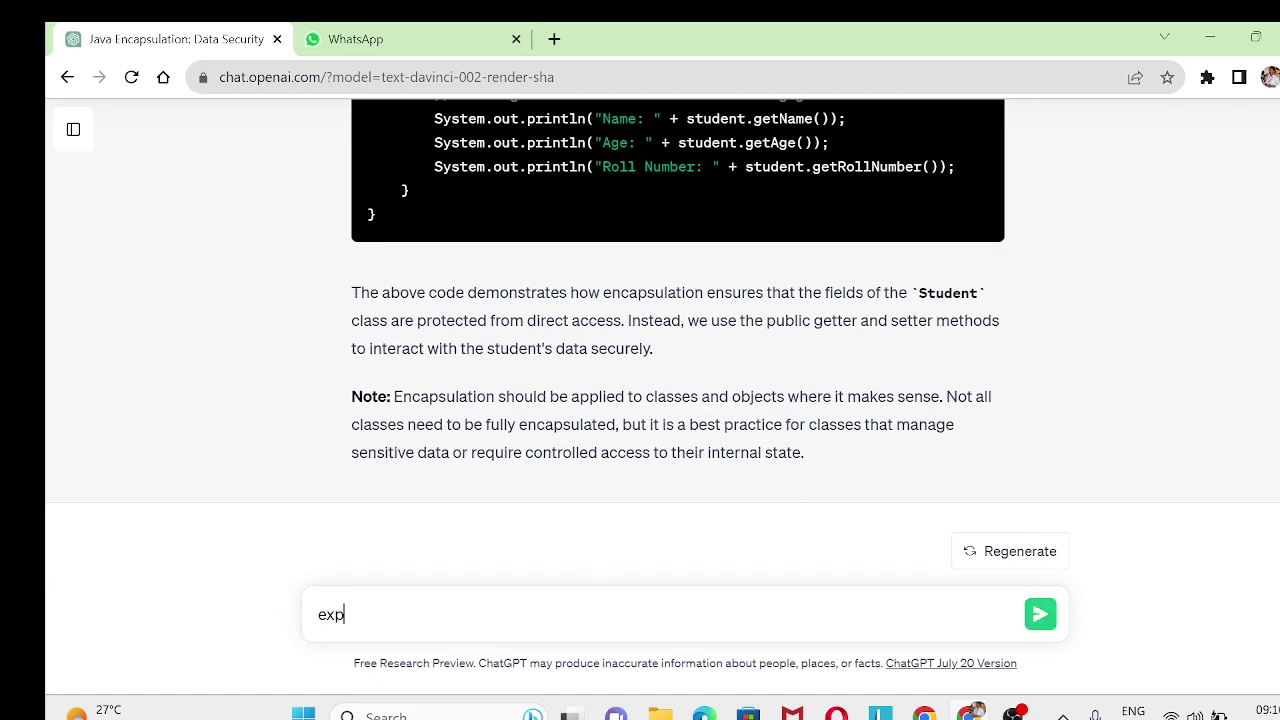
pyautogui.write('lain line by line')
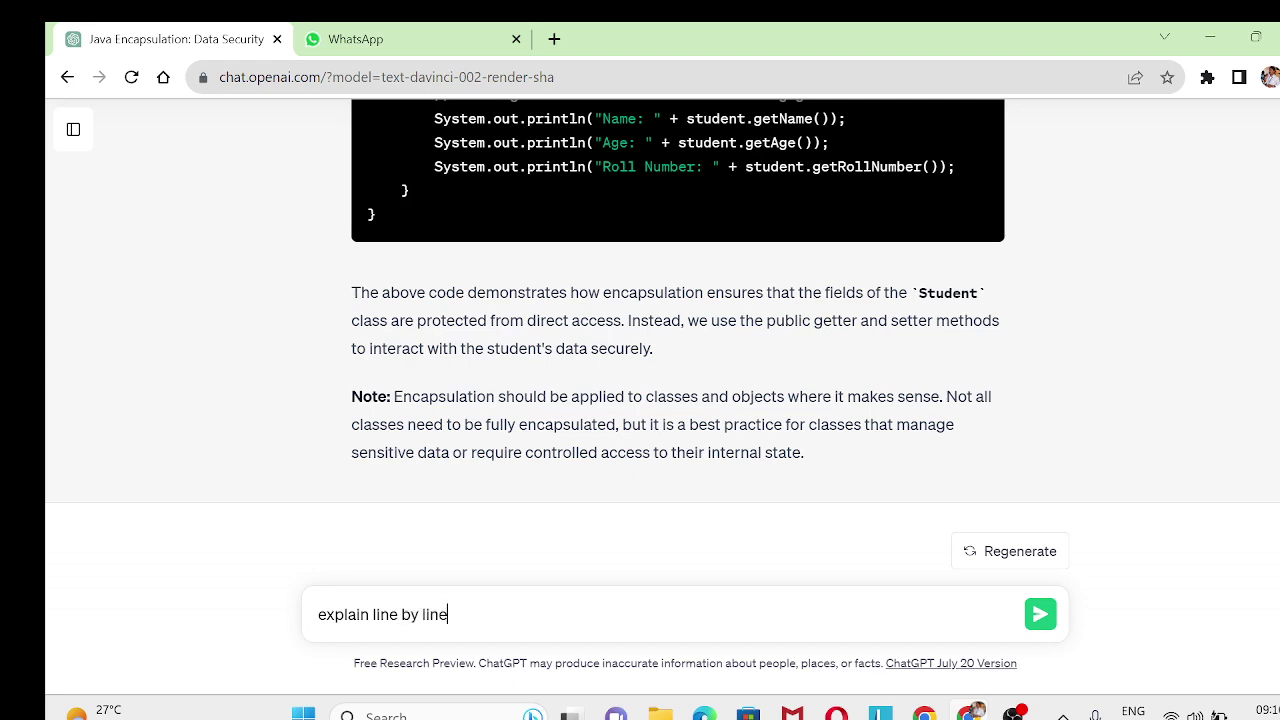
pyautogui.press('Return')
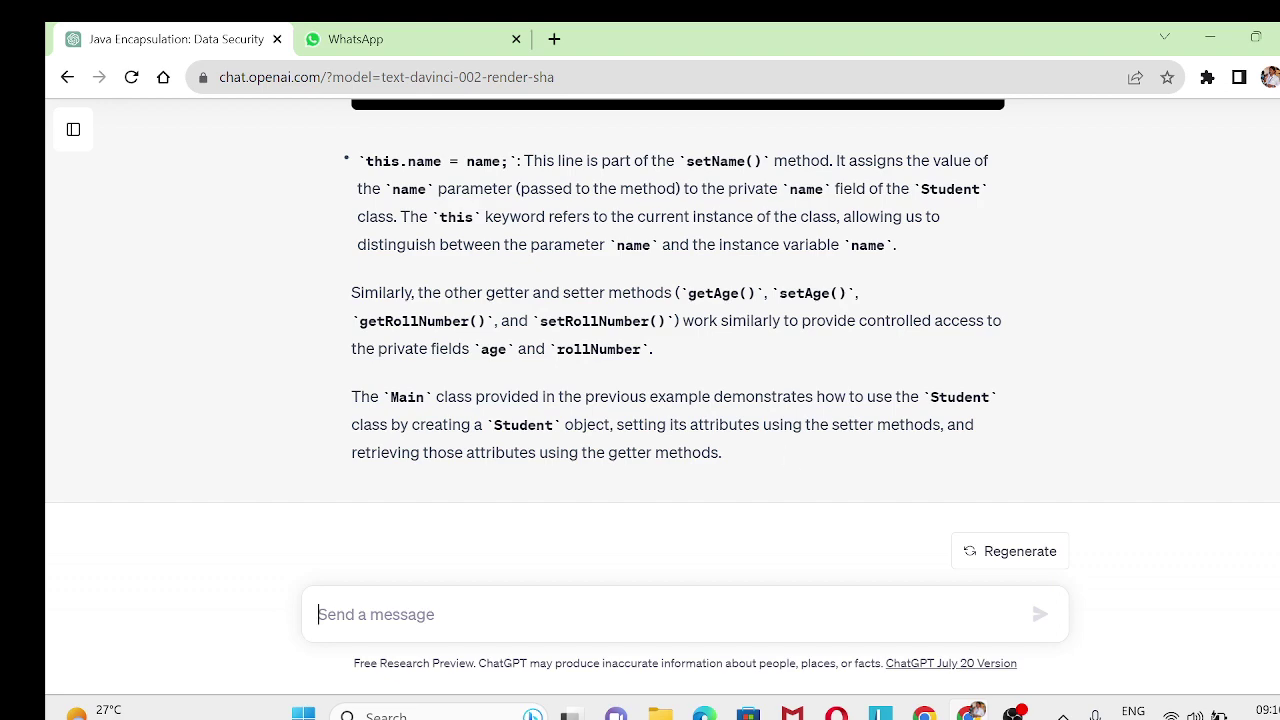
# Review the conversation from the assignment's table of contents through its sections and code to the end of the line-by-line explanation.
pyautogui.scroll(15, 678, 350)
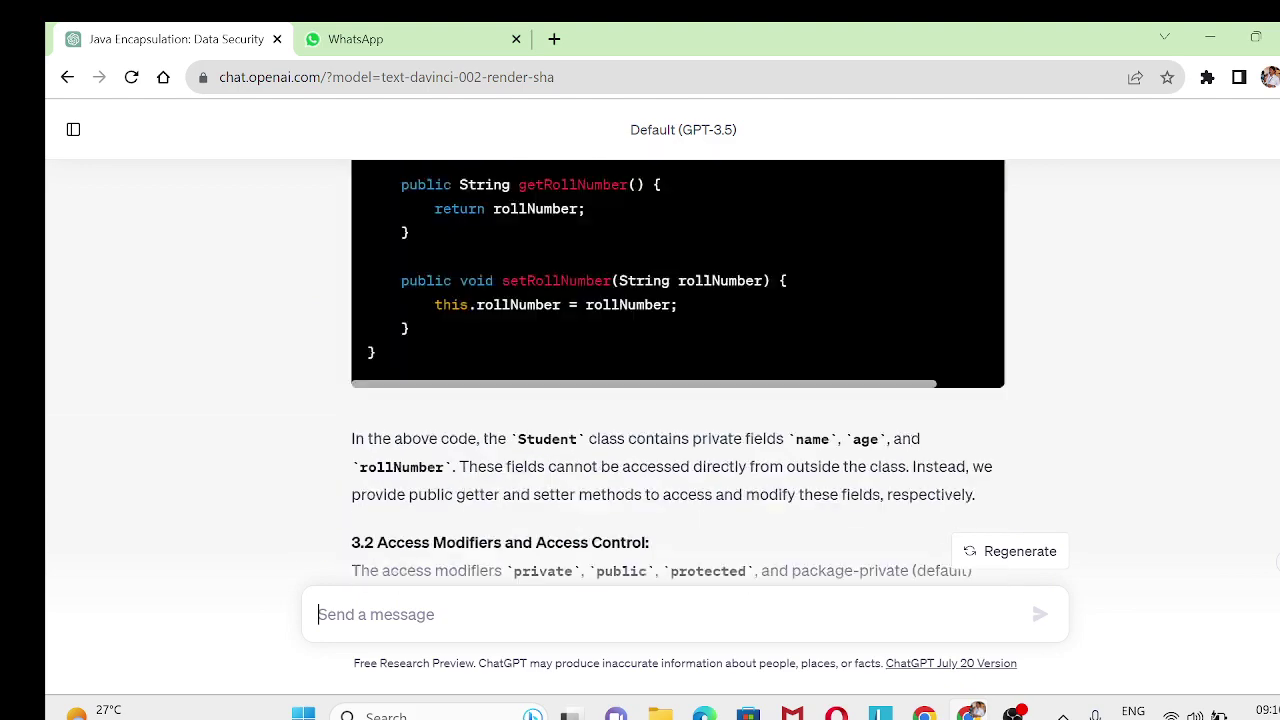
pyautogui.scroll(20, 678, 370)
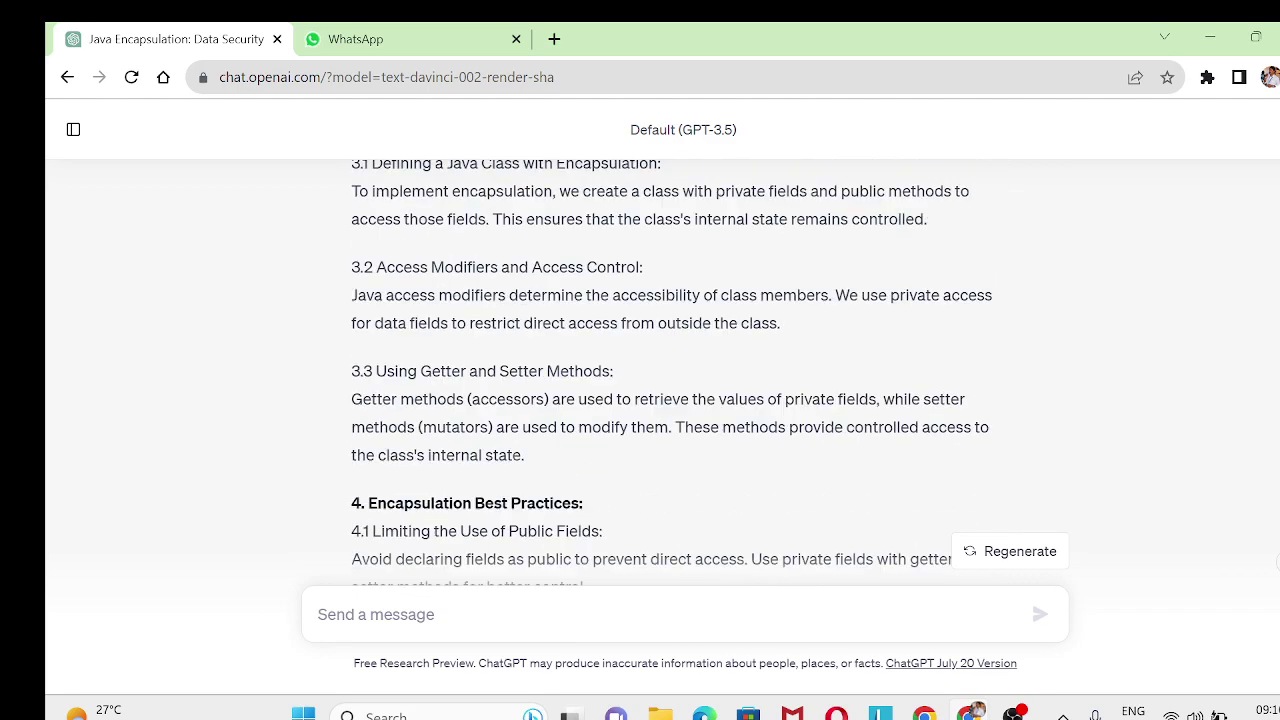
pyautogui.scroll(3, 678, 370)
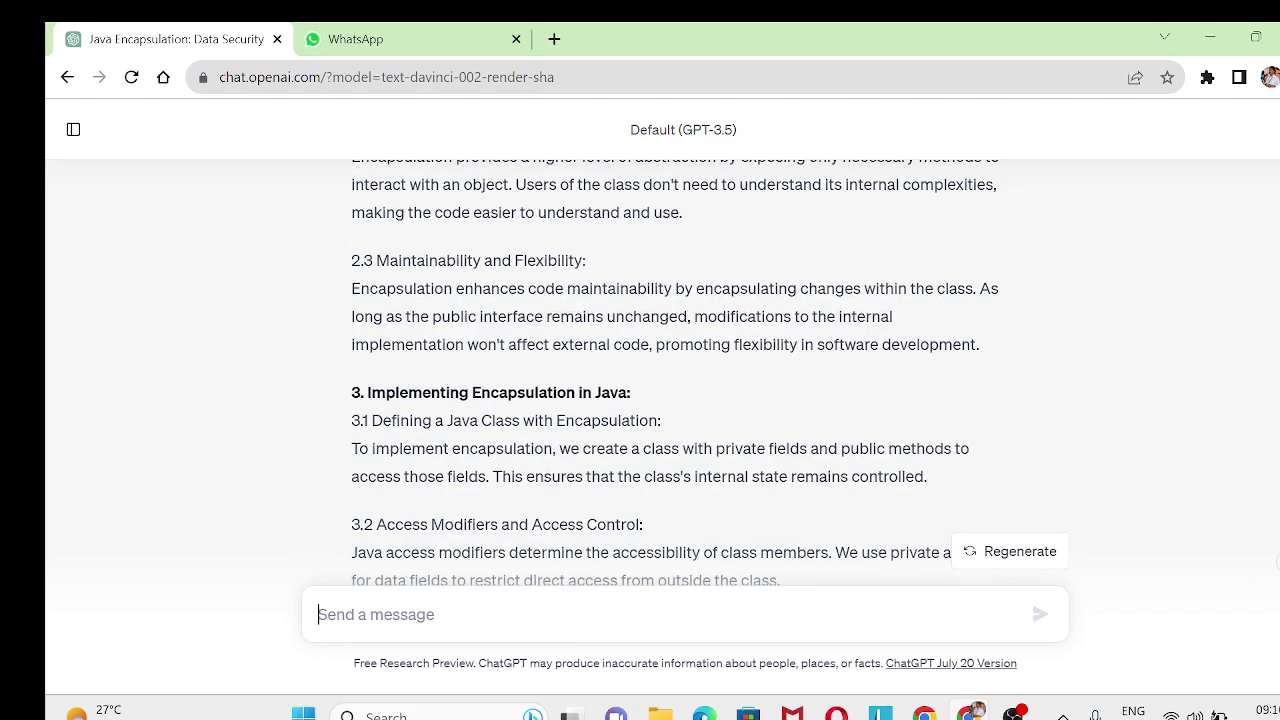
pyautogui.scroll(8, 678, 370)
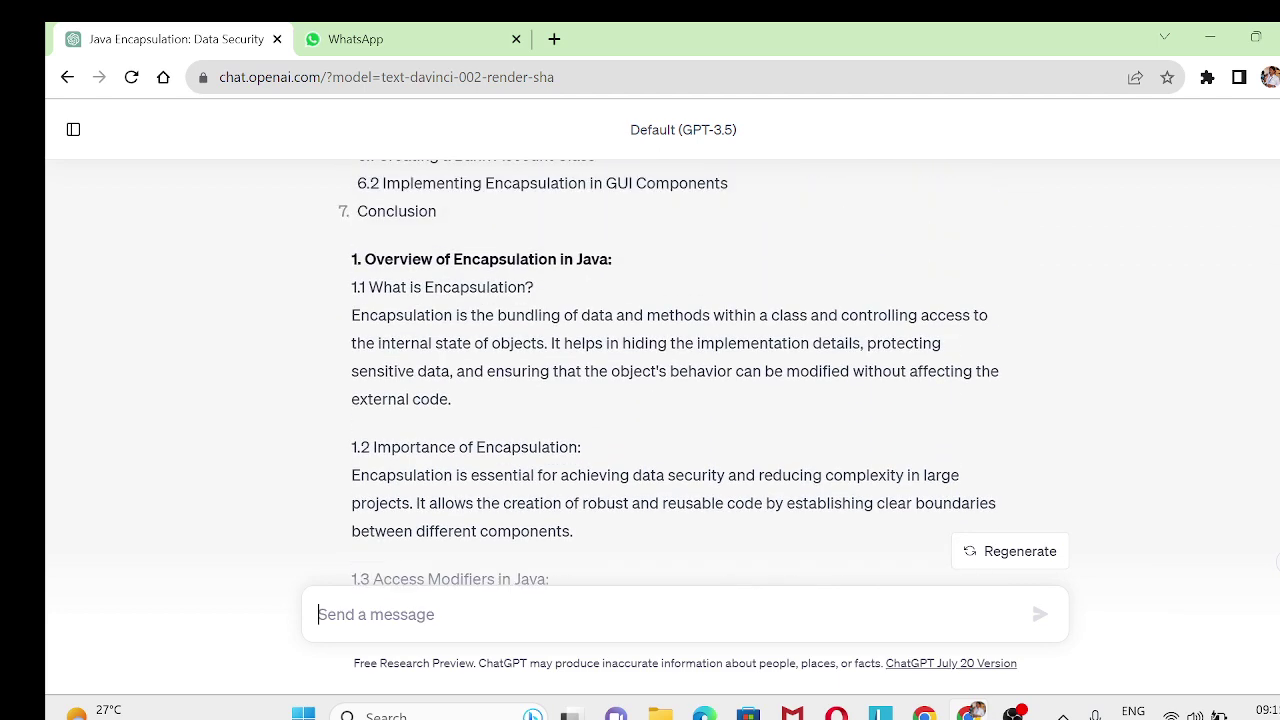
pyautogui.scroll(3, 678, 370)
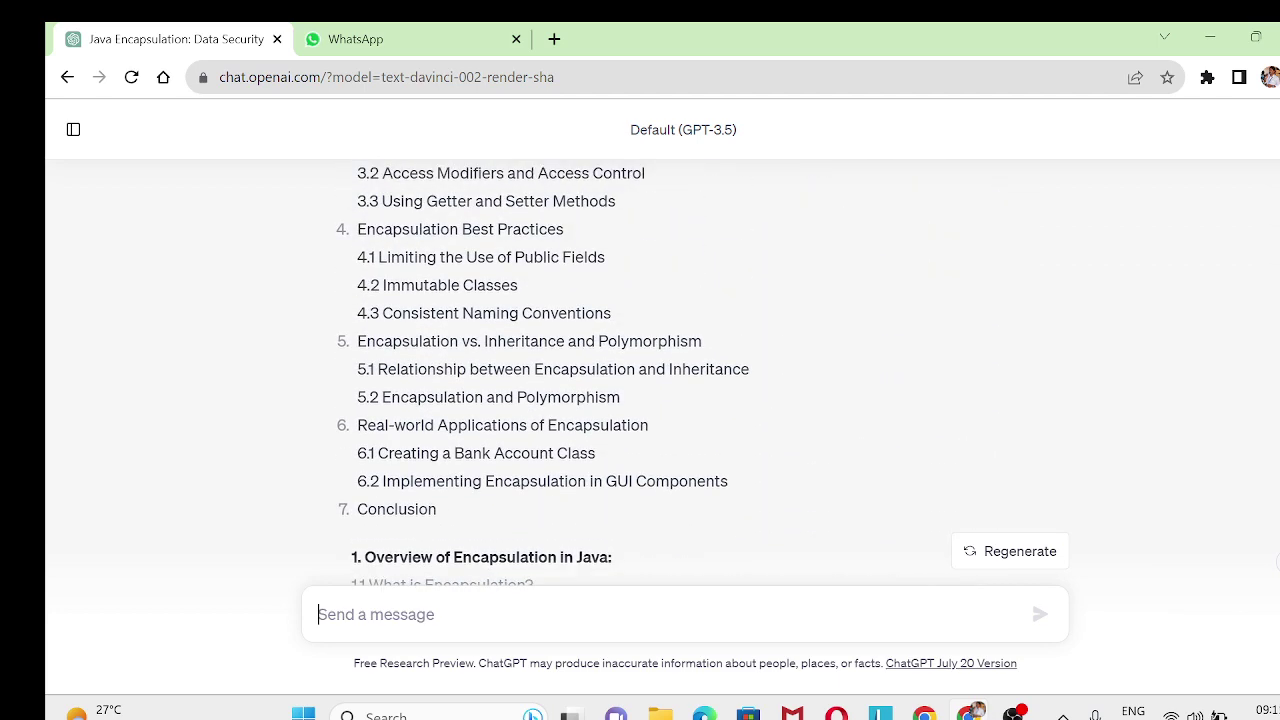
pyautogui.scroll(-4, 662, 350)
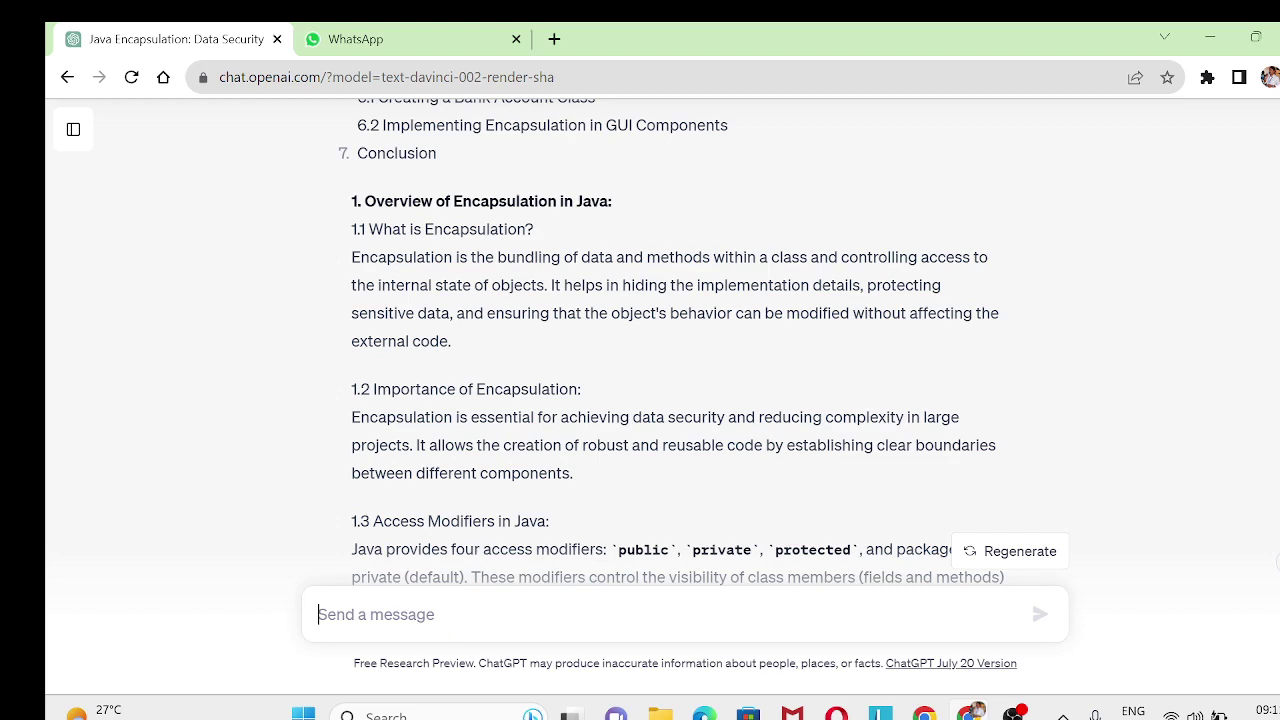
pyautogui.scroll(-5, 662, 350)
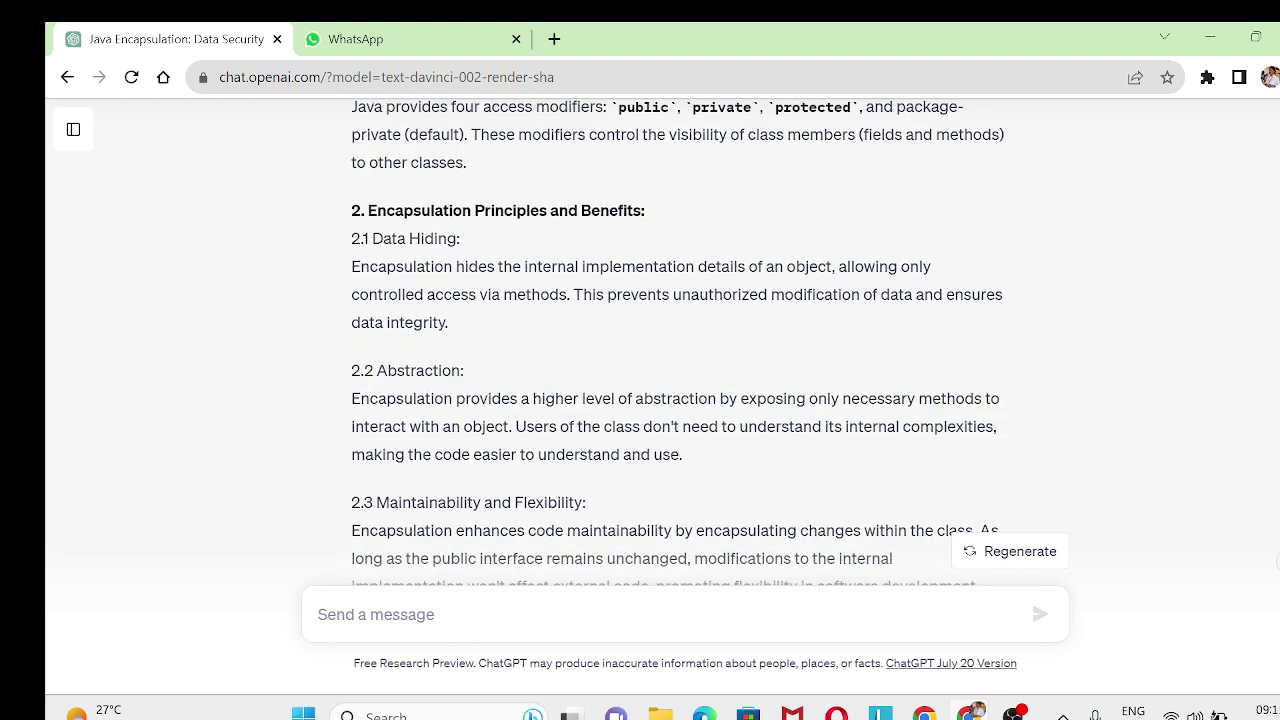
pyautogui.scroll(-15, 678, 340)
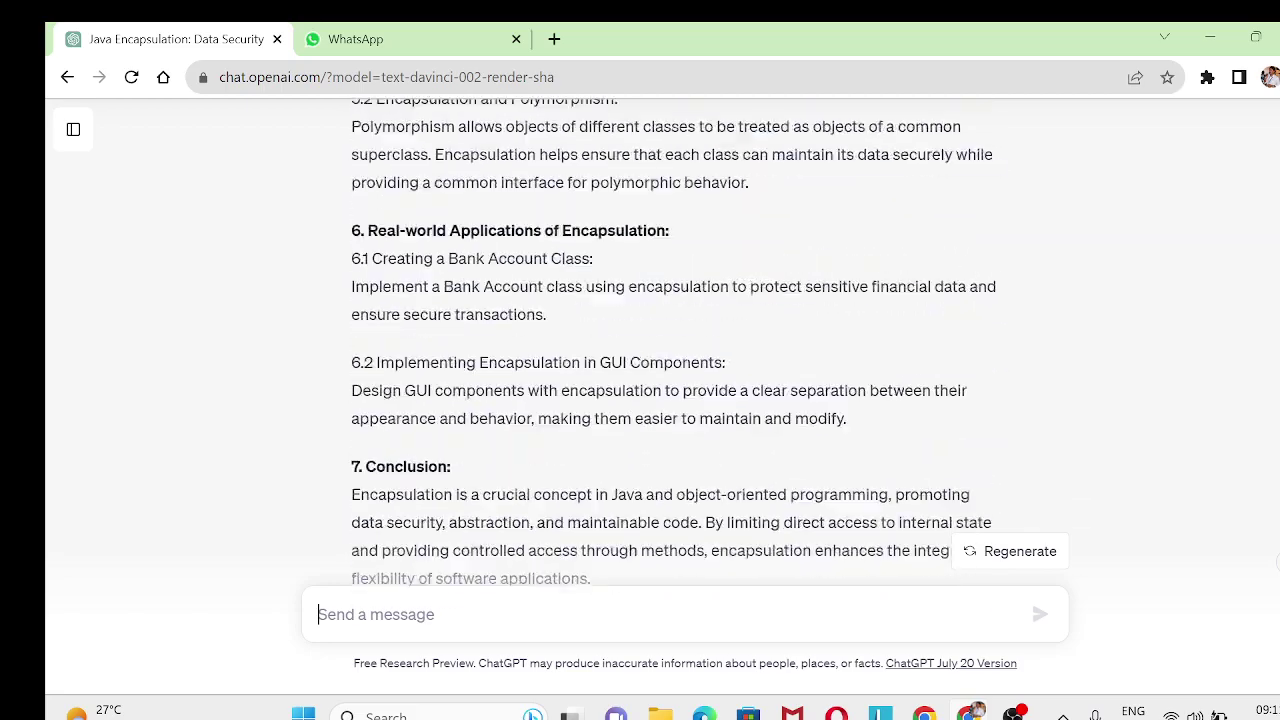
pyautogui.scroll(-20, 678, 340)
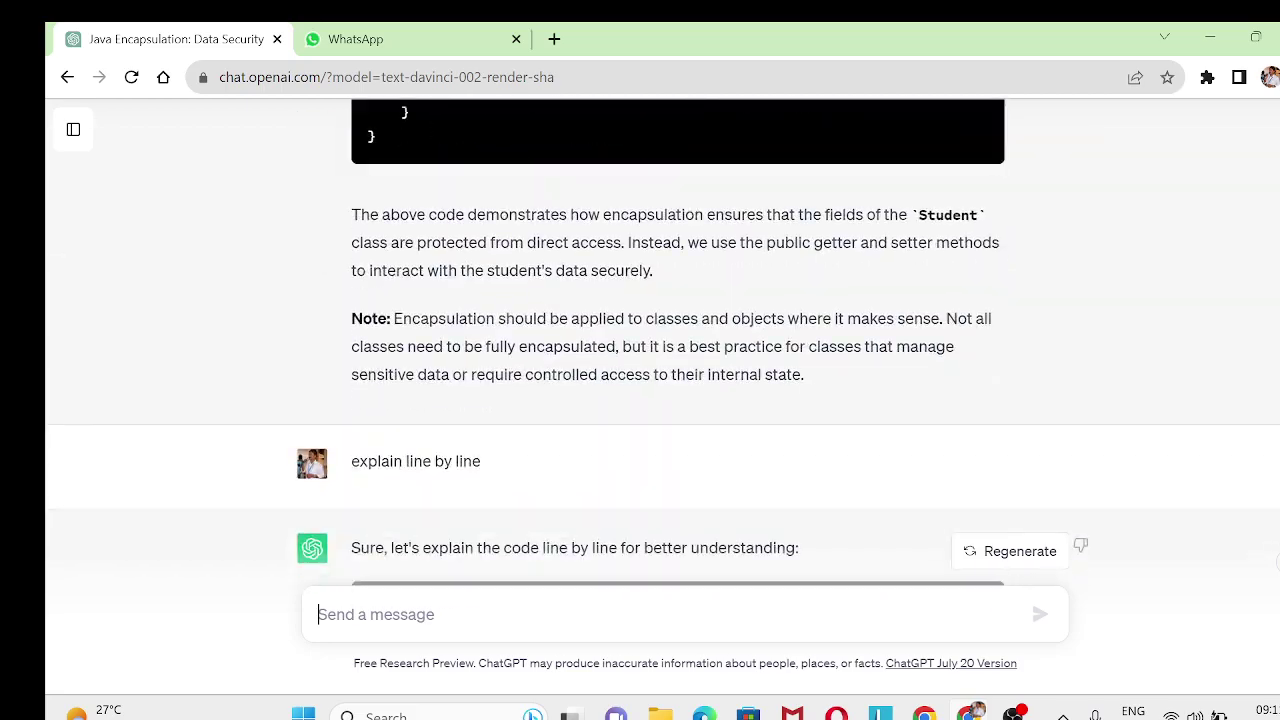
pyautogui.scroll(-4, 678, 340)
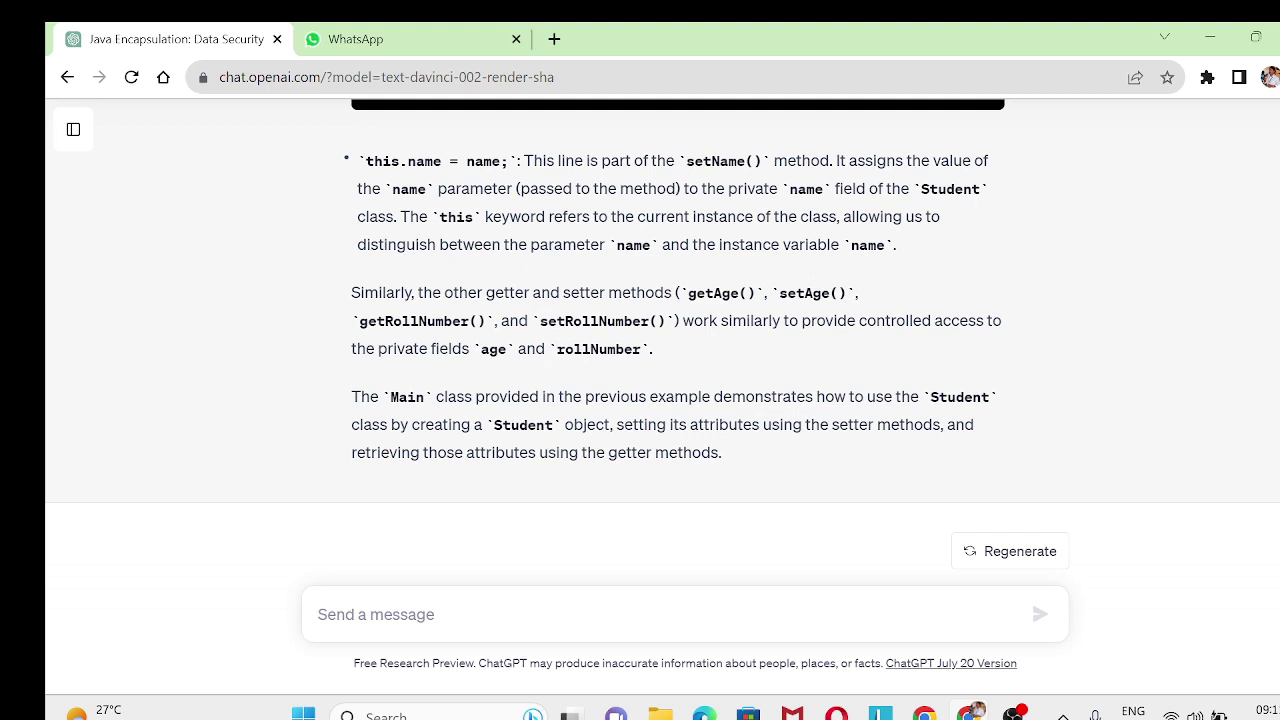
# Send the prompt "provide 5 different assignment topics on java encapsulation".
pyautogui.write('pr')
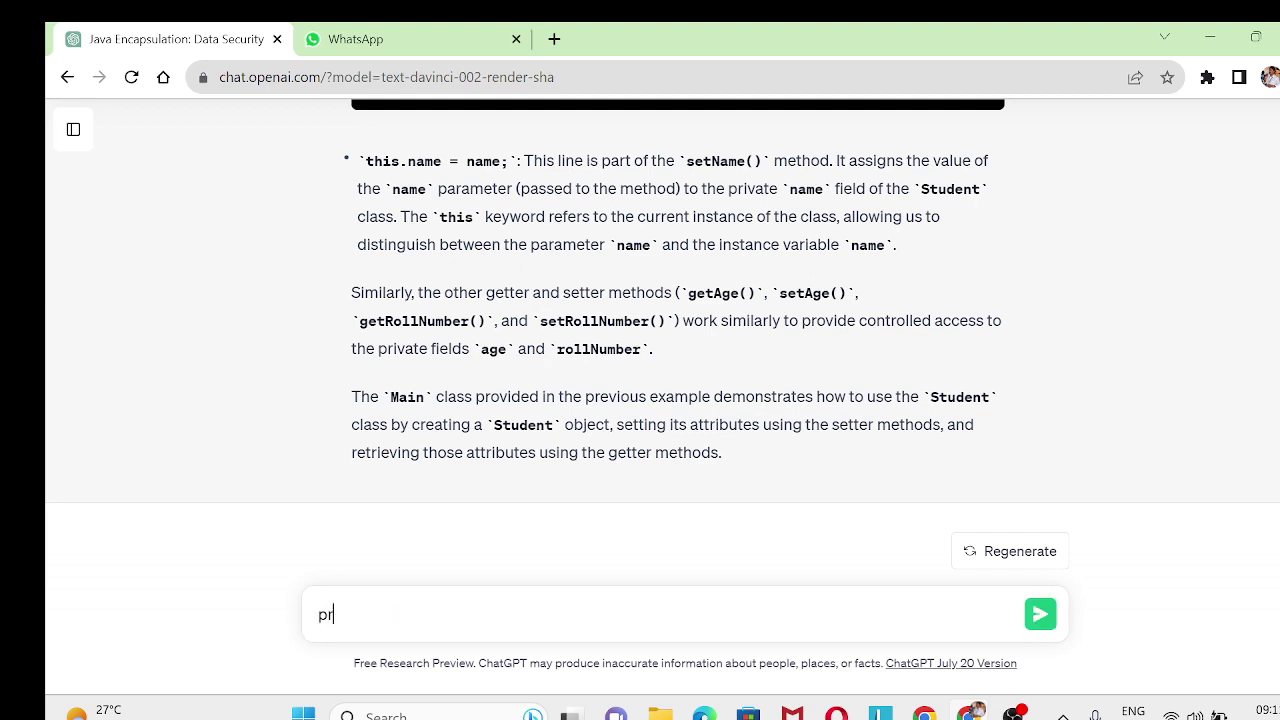
pyautogui.write('ovide 5 different')
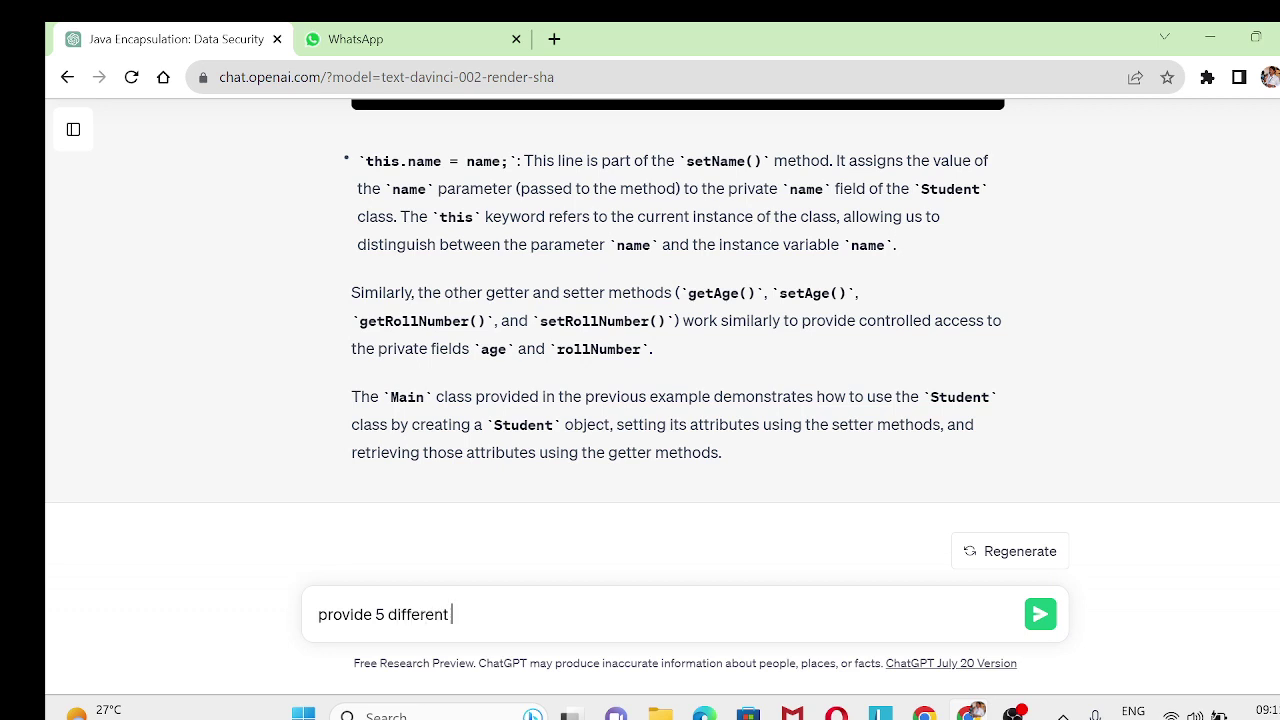
pyautogui.write(' toipcs')
pyautogui.press('BackSpace')
pyautogui.hotkey('ctrl', 'shift', 'Left')
pyautogui.write('assignment top')
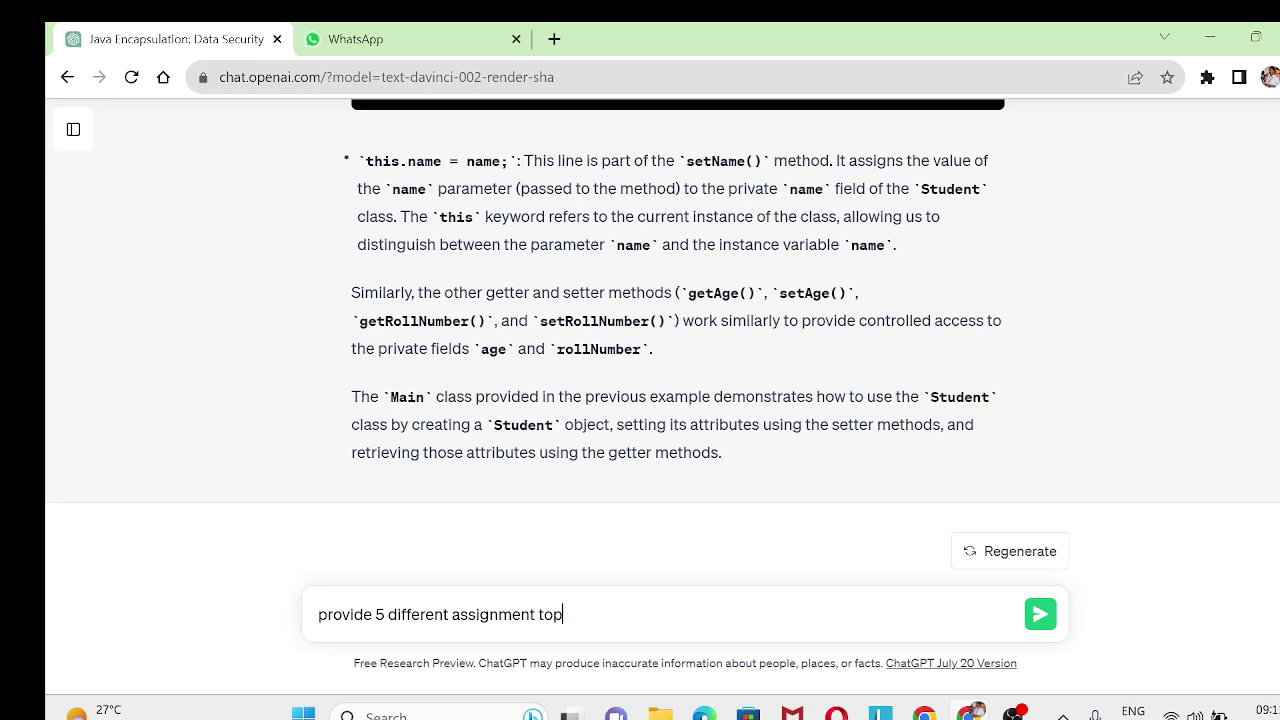
pyautogui.write('ics on java encapsulation')
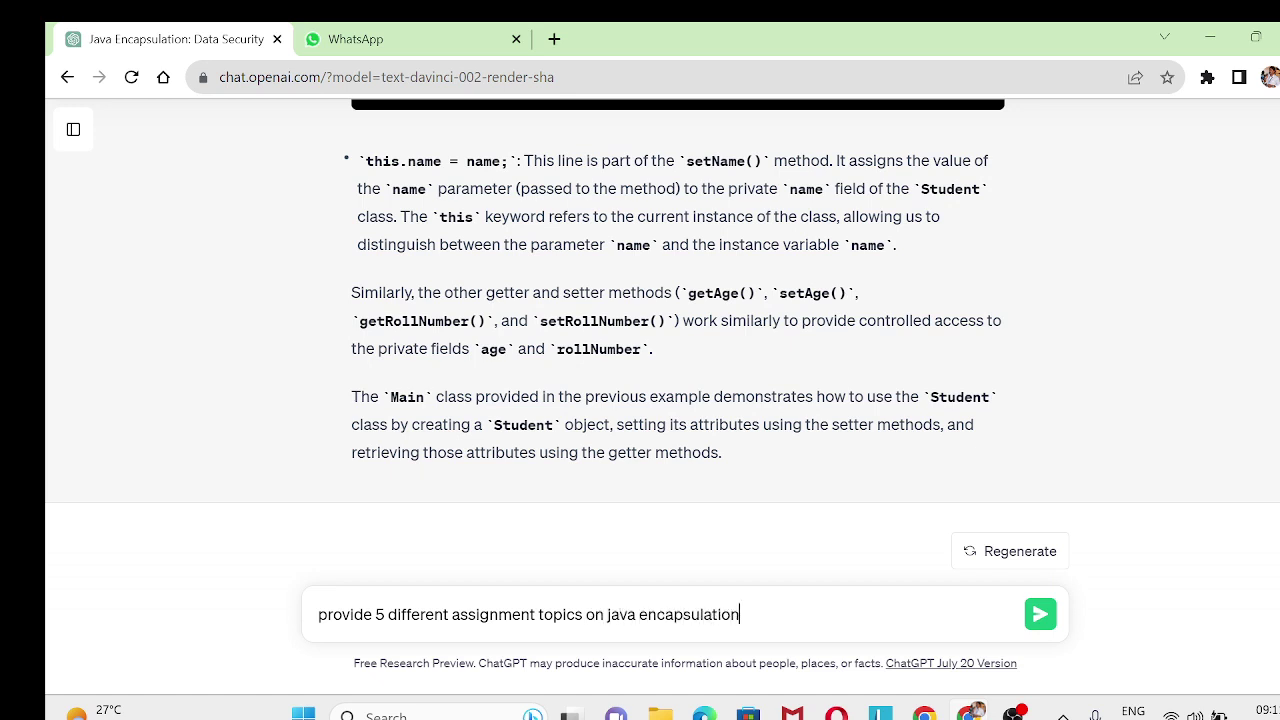
pyautogui.press('Return')
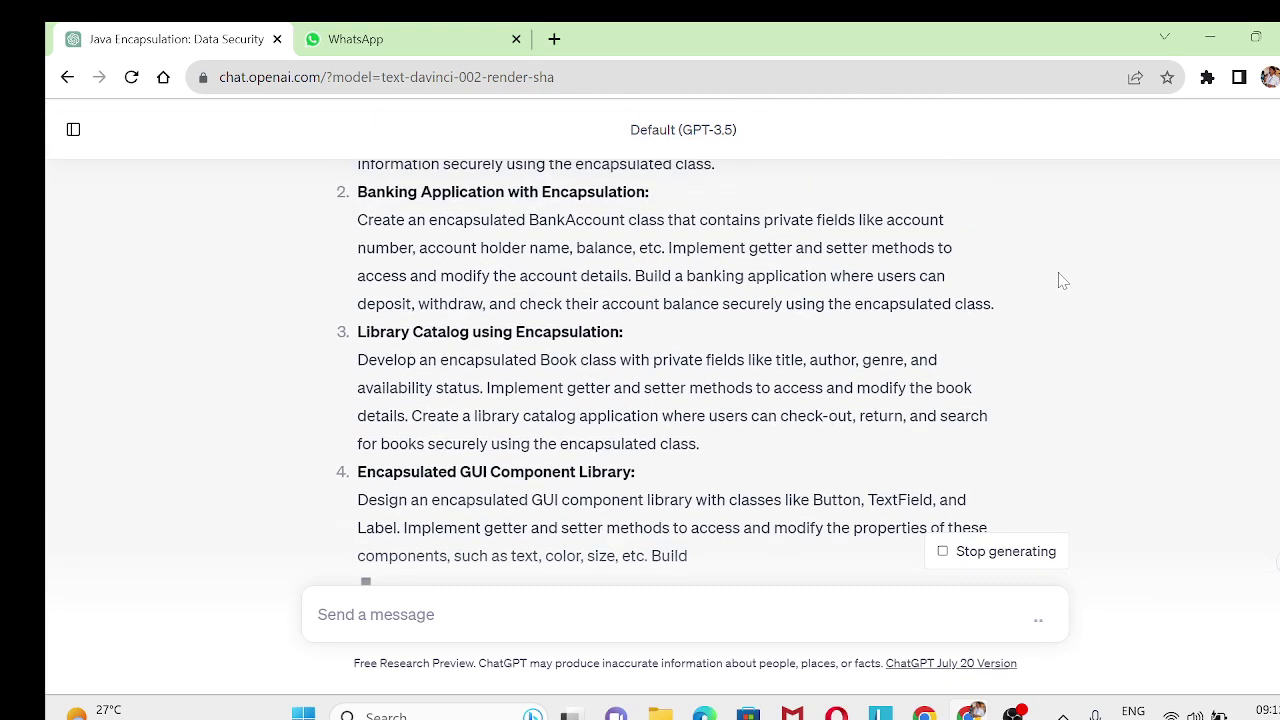
# Read through the suggested Java encapsulation assignment topics and their descriptions, starting from the first one.
pyautogui.scroll(4, 1062, 281)
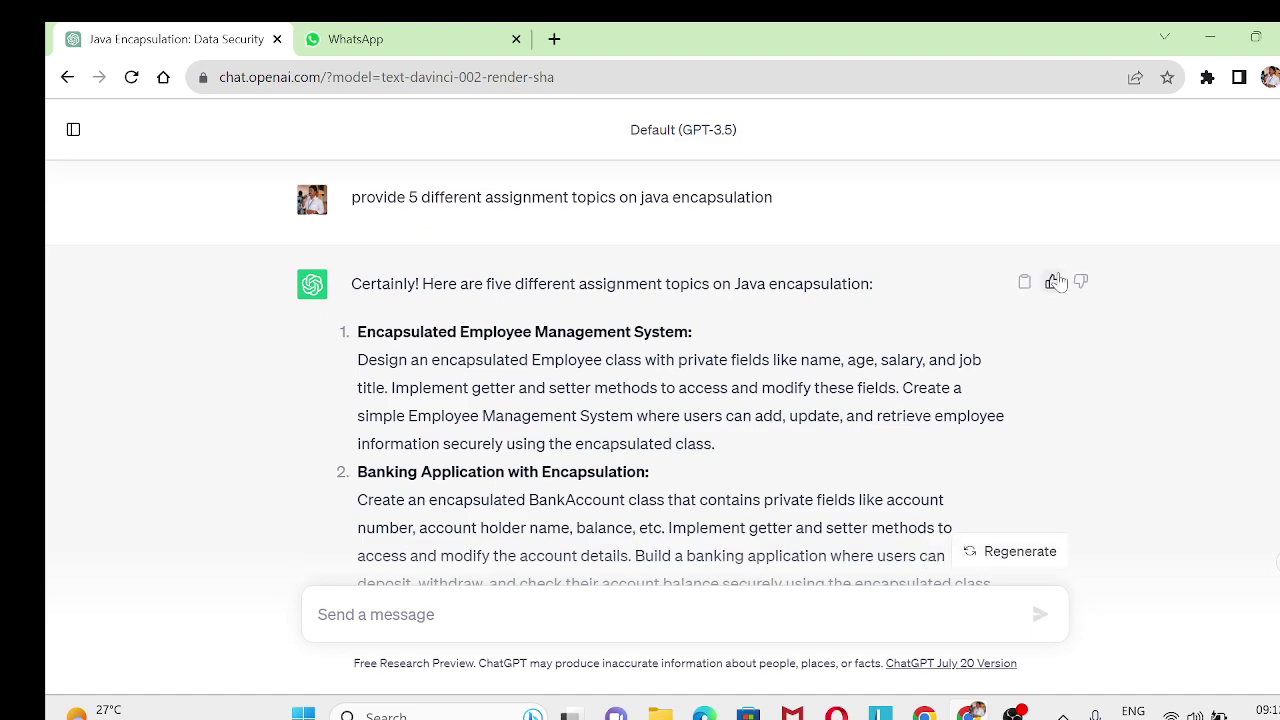
pyautogui.scroll(-1, 1060, 280)
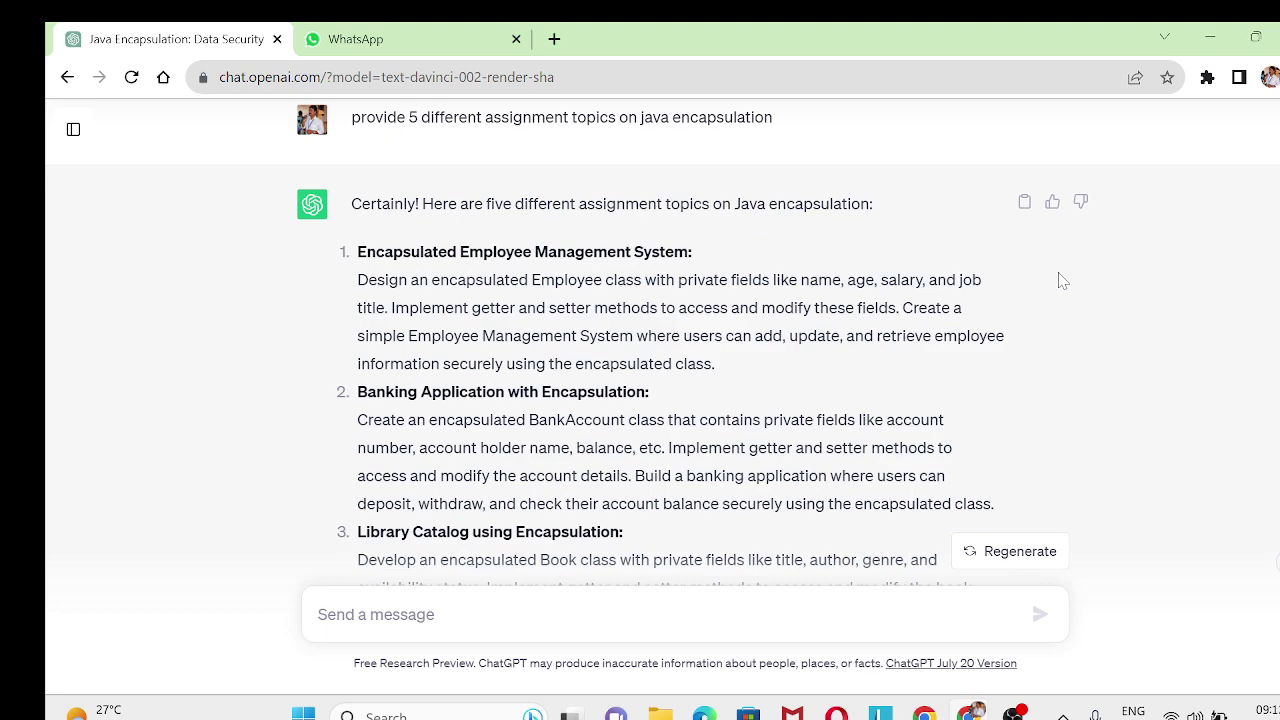
pyautogui.scroll(-1, 1062, 281)
pyautogui.scroll(-2, 1062, 281)
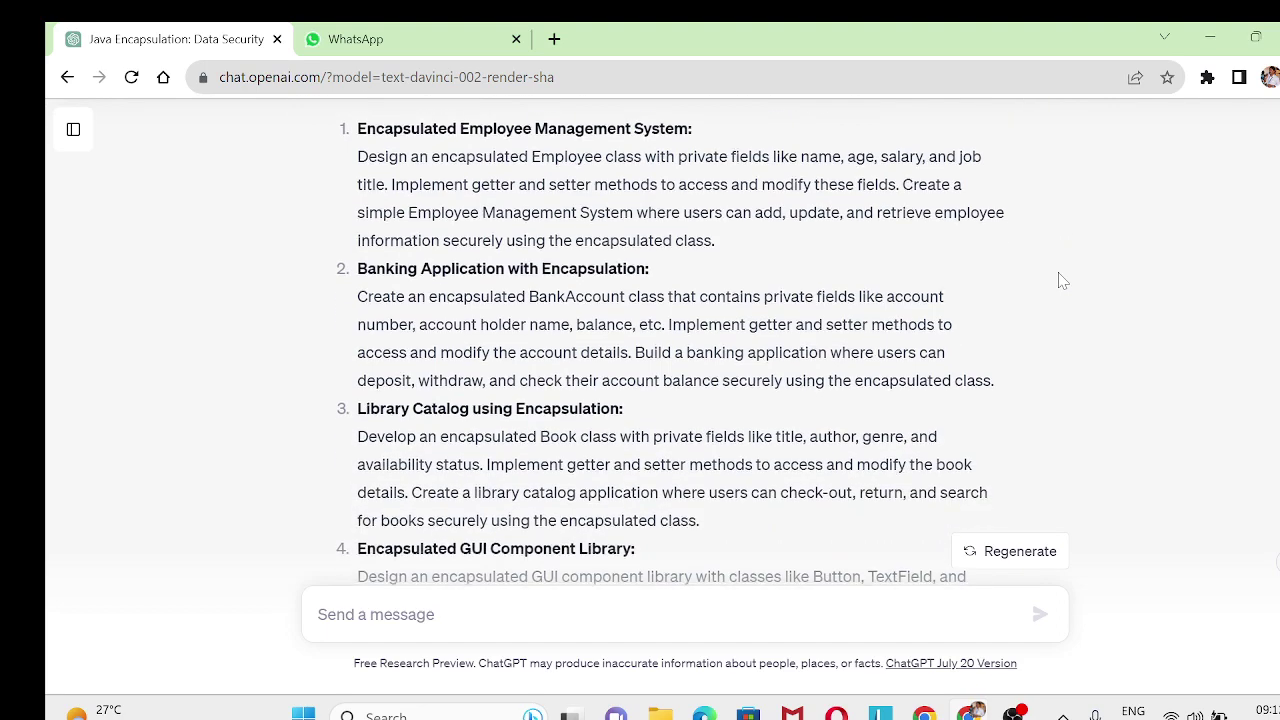
pyautogui.scroll(-3, 1062, 281)
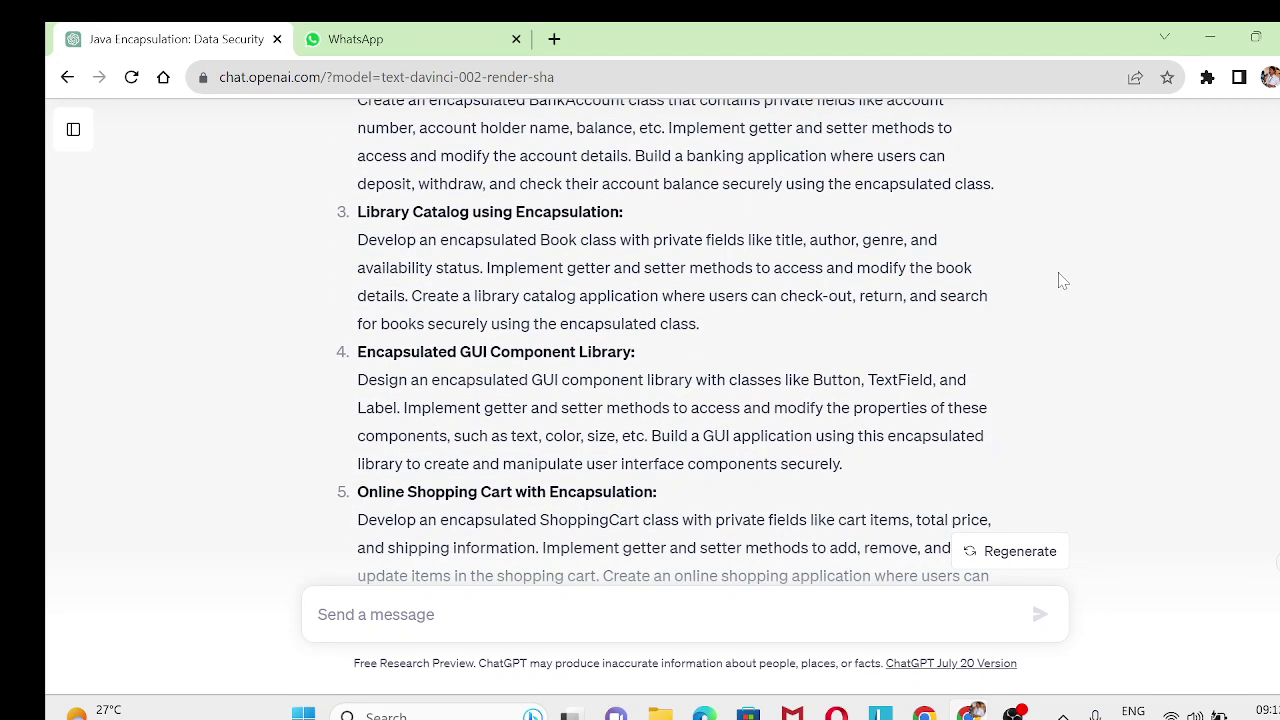
# Send the prompt "provide code examples for the above topics".
pyautogui.scroll(-1, 1062, 281)
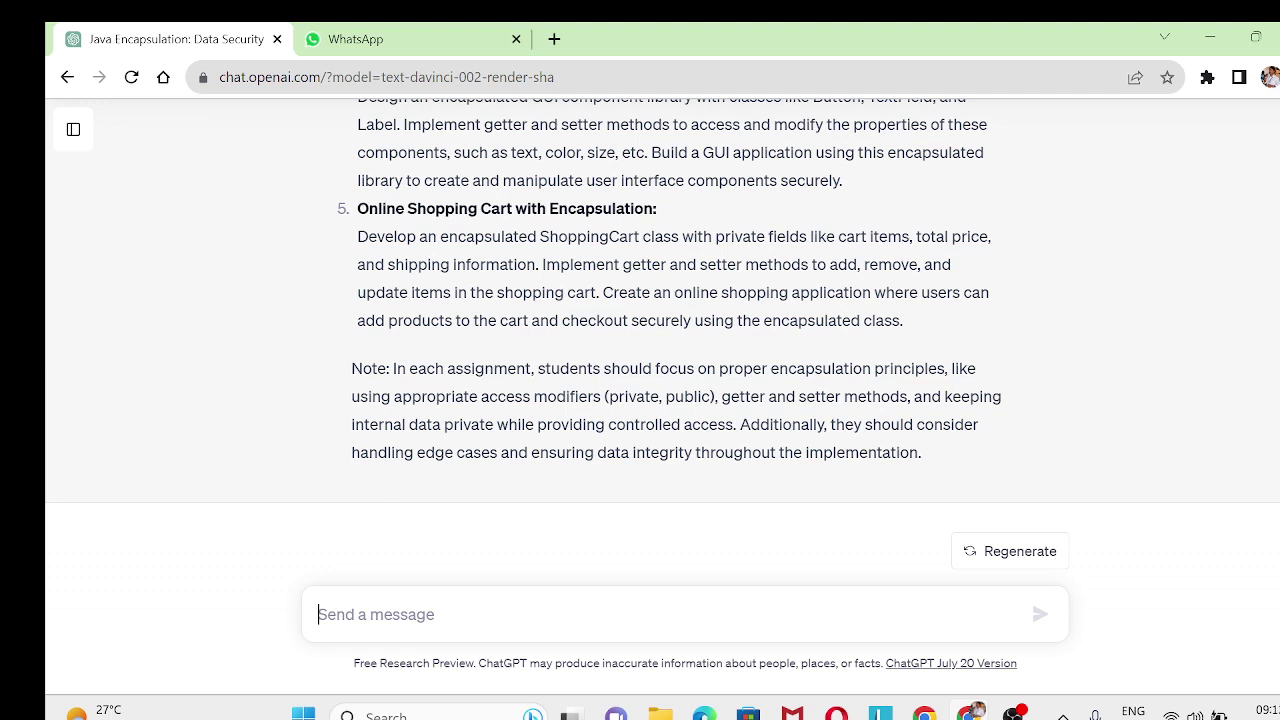
pyautogui.write('provide c')
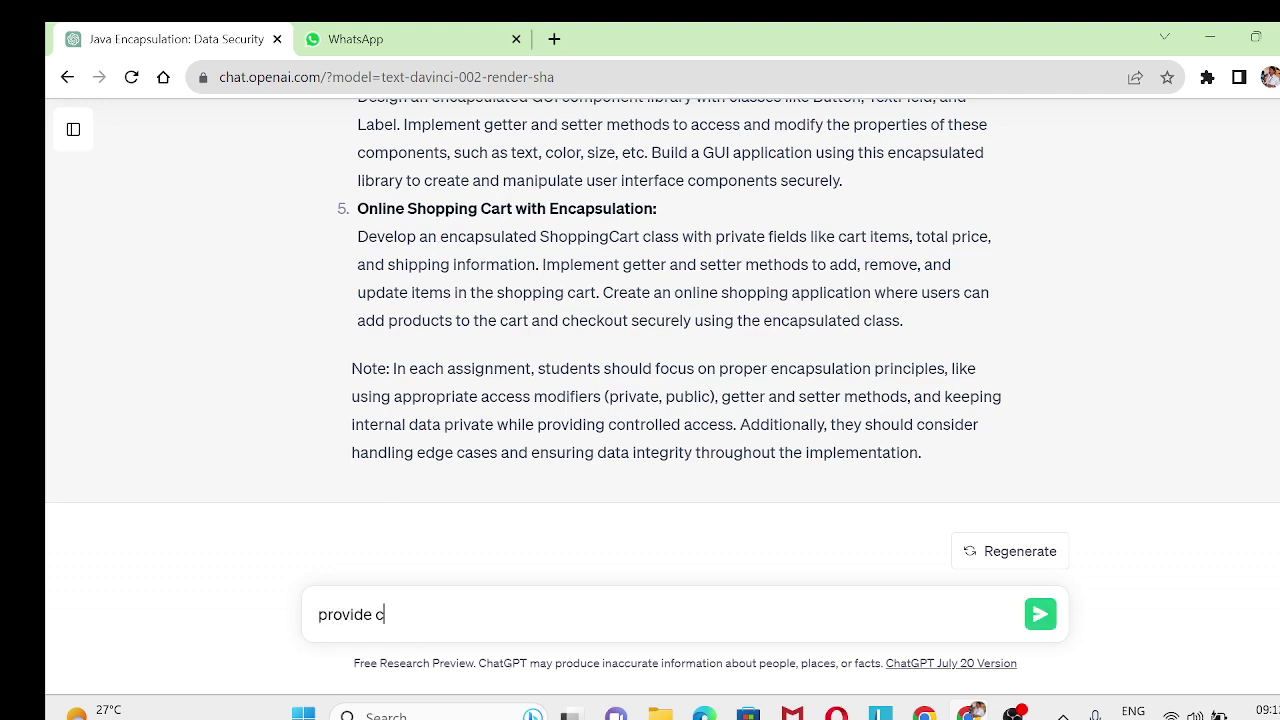
pyautogui.write('ode examples for the above')
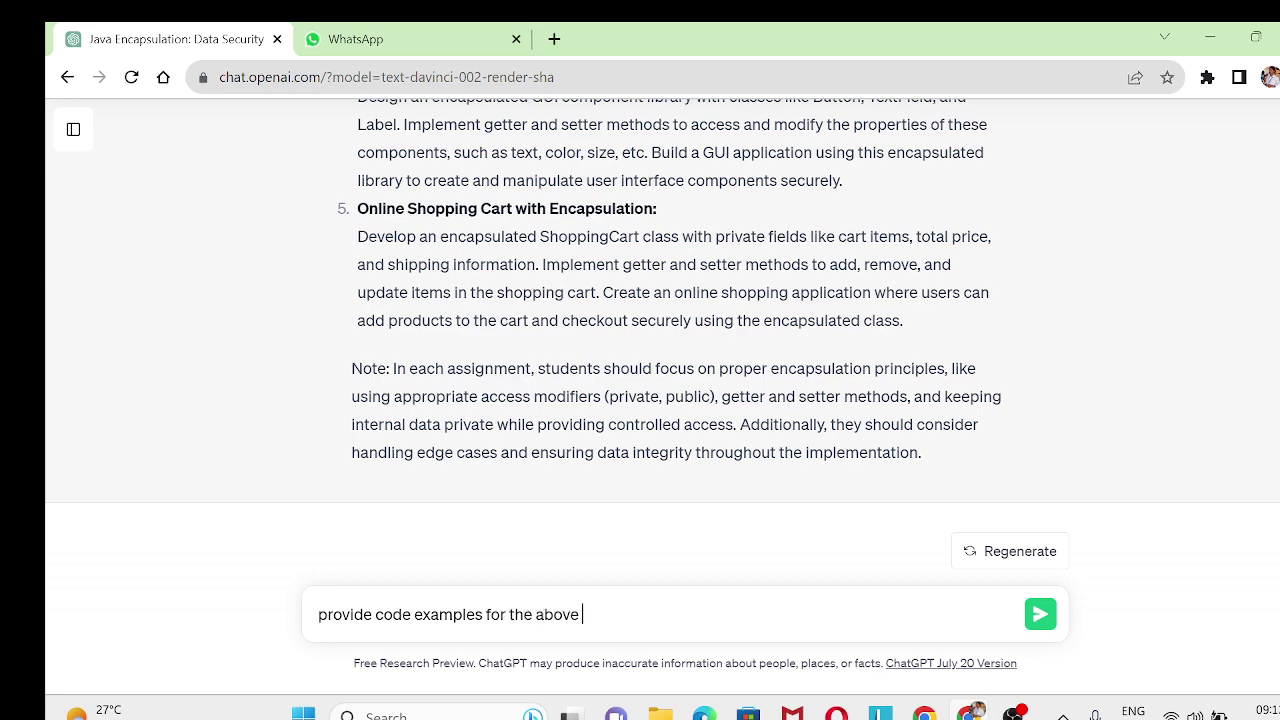
pyautogui.write(' topics')
pyautogui.press('Return')
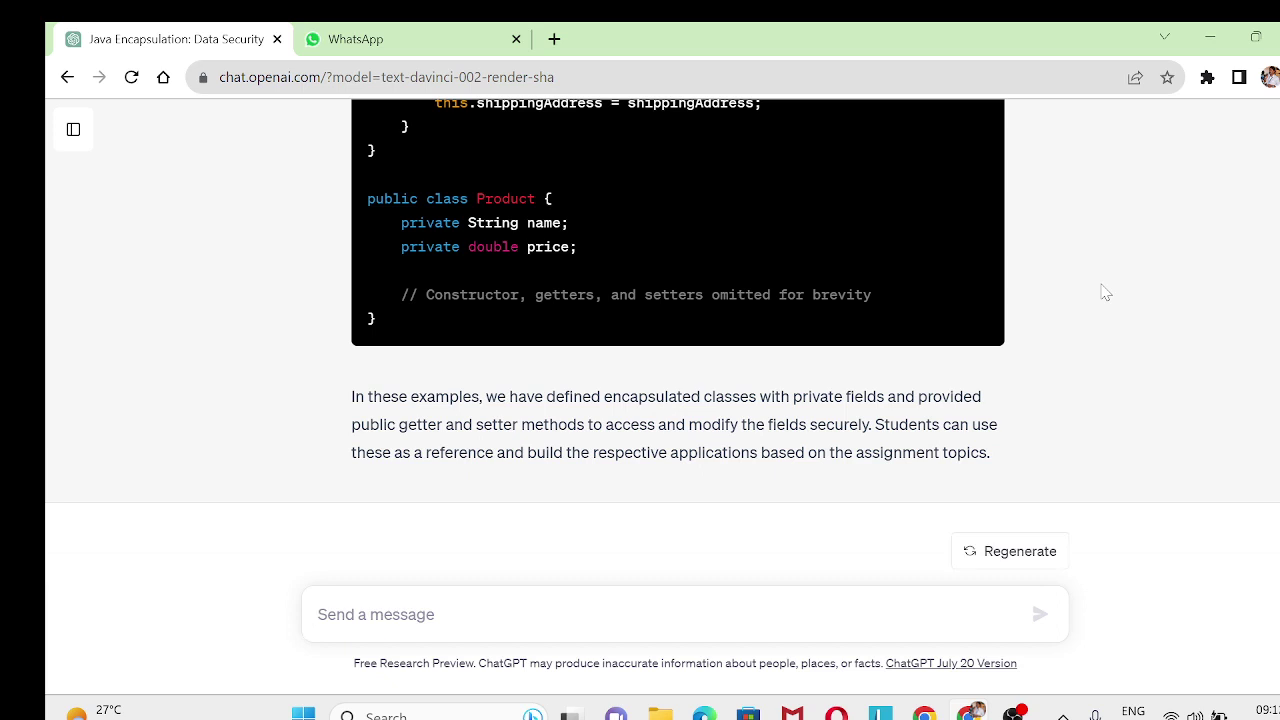
# Send the follow-up prompt "output of the above code".
pyautogui.write('out')
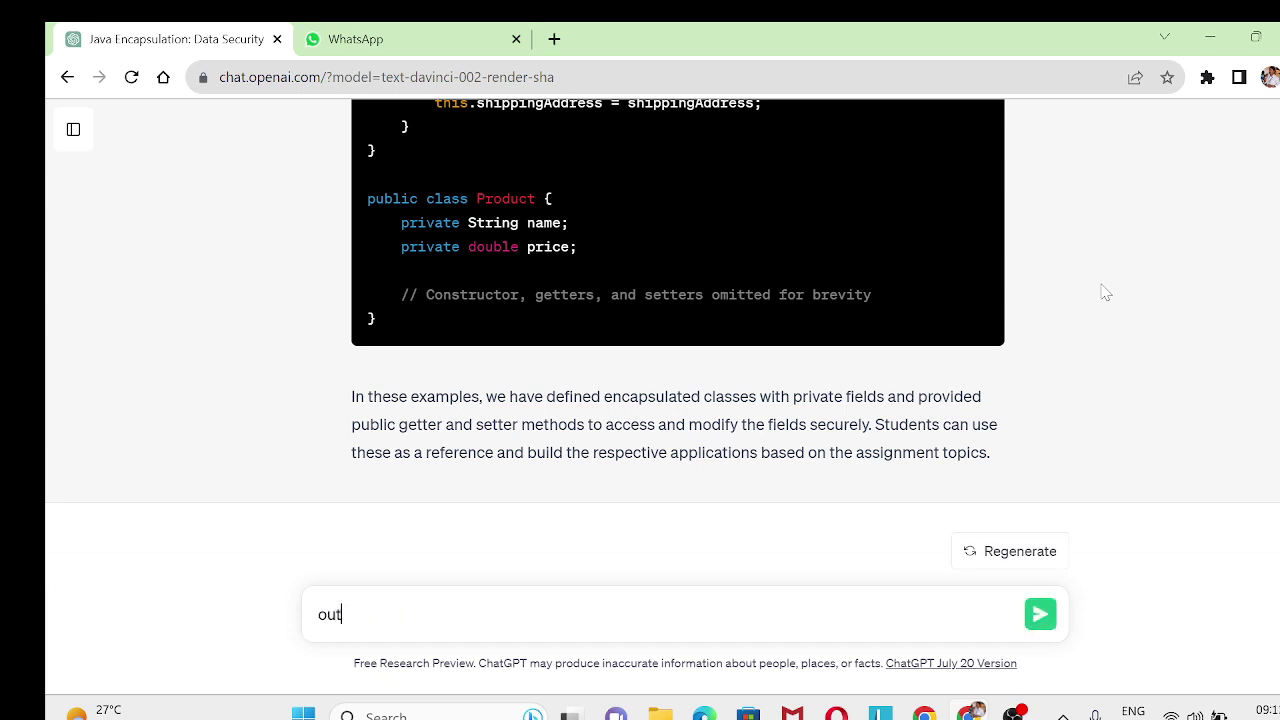
pyautogui.press('BackSpace')
pyautogui.write('output of the abiov')
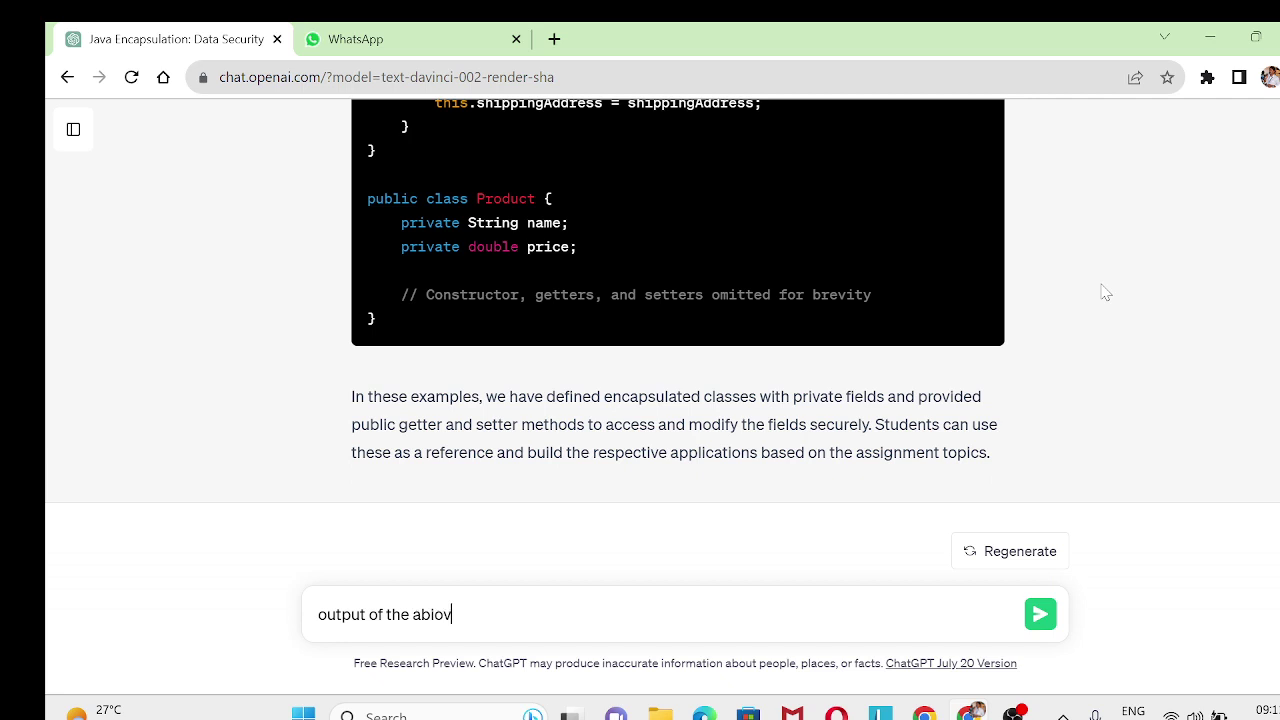
pyautogui.write('e')
pyautogui.press('BackSpace')
pyautogui.press('BackSpace')
pyautogui.write('ove cos')
pyautogui.press('BackSpace')
pyautogui.write('de')
pyautogui.press('Return')
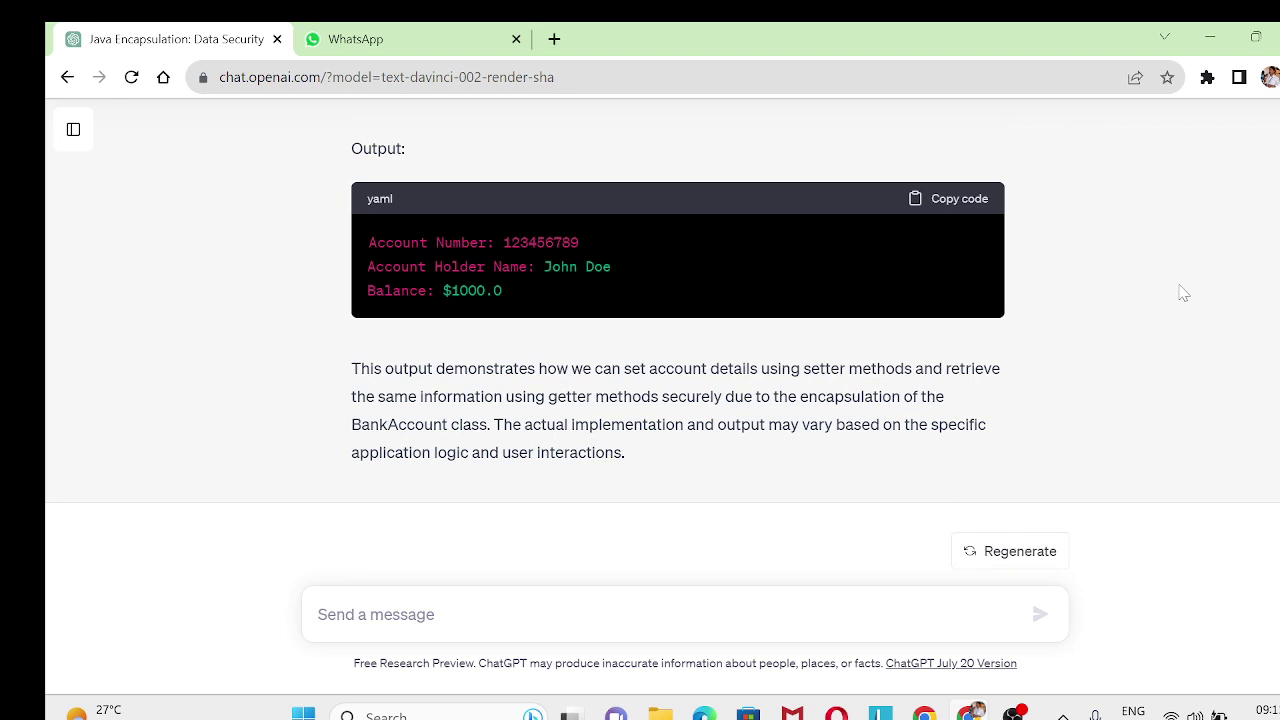
# Examine the account values passed to the setter methods in the Main class and compare them with the sample output.
pyautogui.scroll(4, 1184, 293)
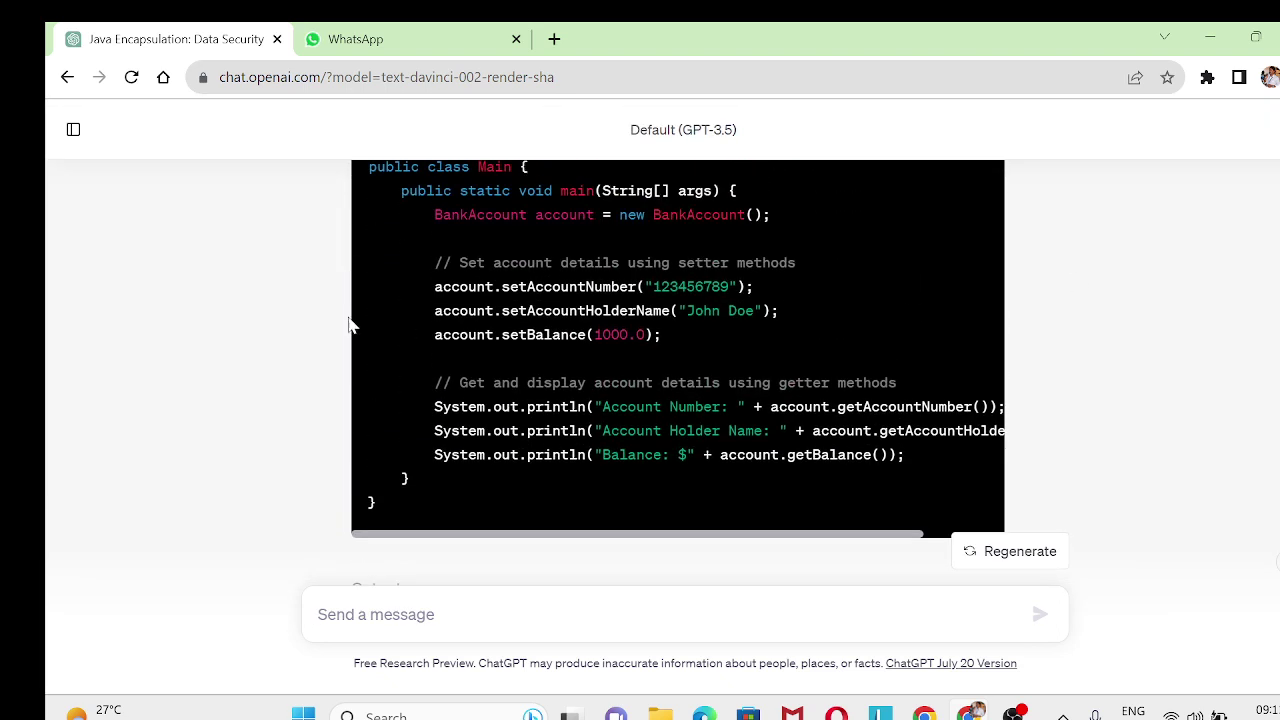
pyautogui.doubleClick(690, 286)
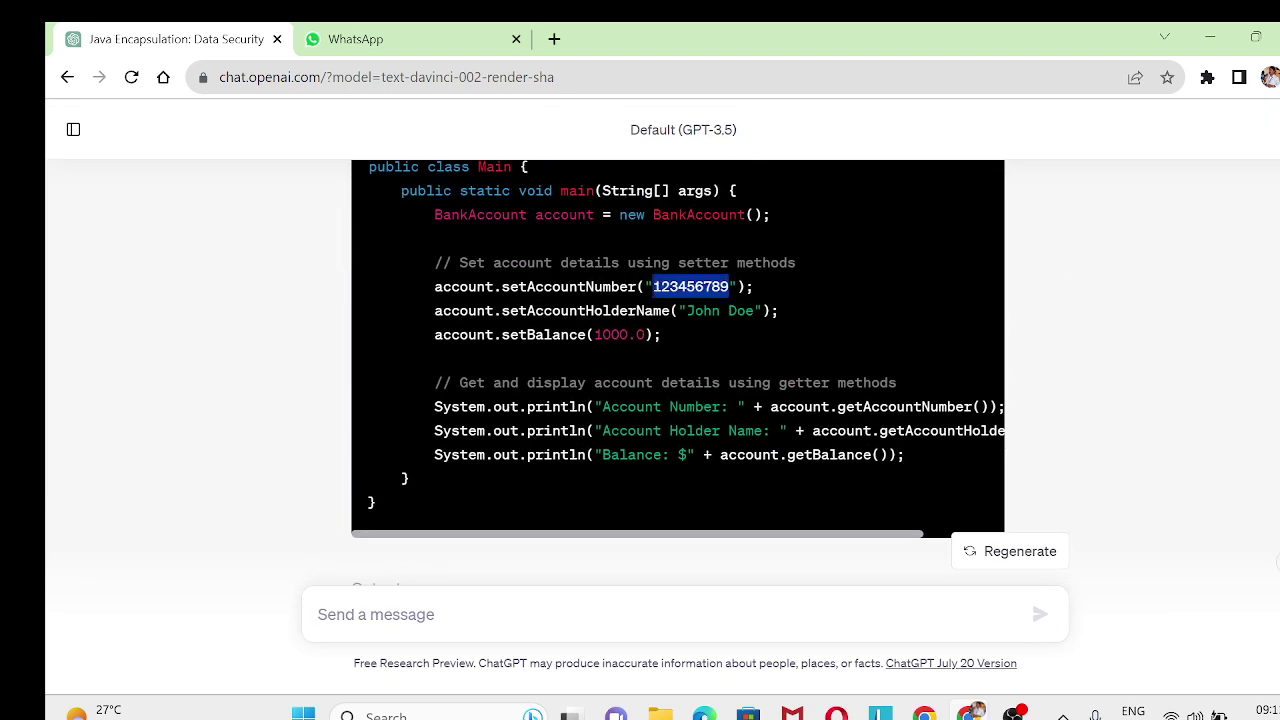
pyautogui.doubleClick(741, 310)
pyautogui.doubleClick(620, 334)
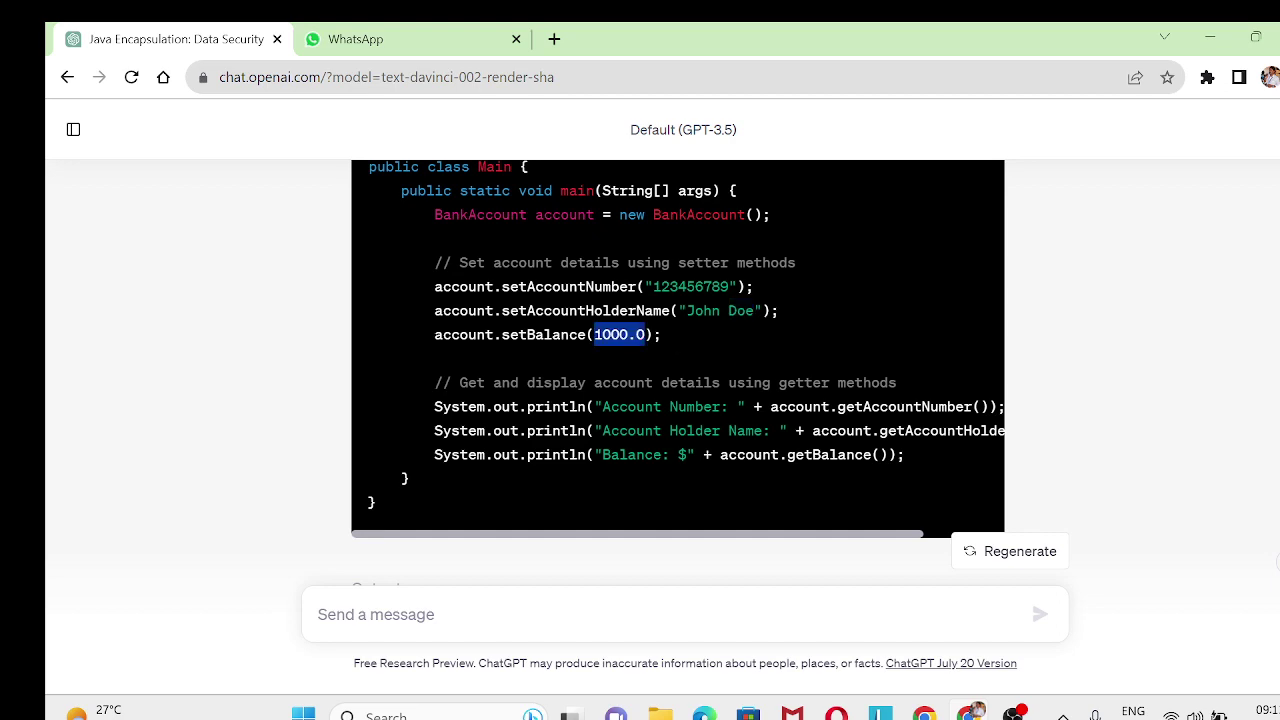
pyautogui.click(1069, 377)
pyautogui.scroll(-3, 1069, 377)
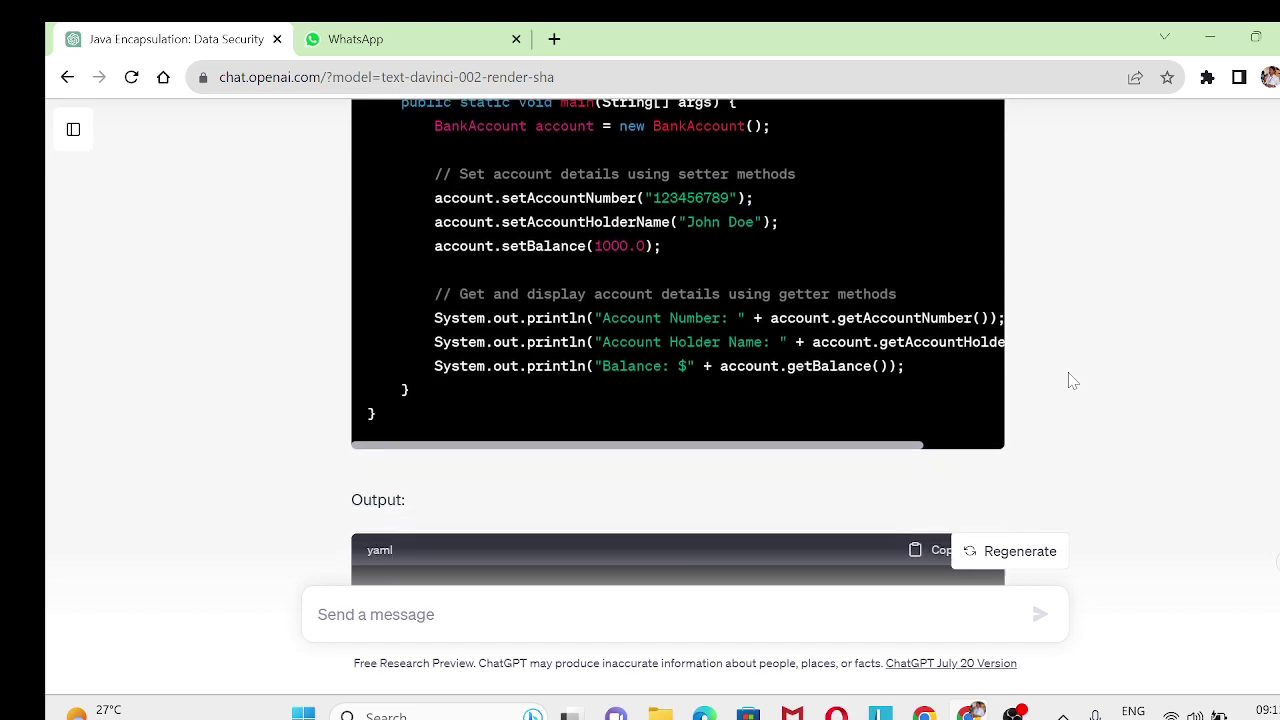
pyautogui.scroll(-1, 1072, 379)
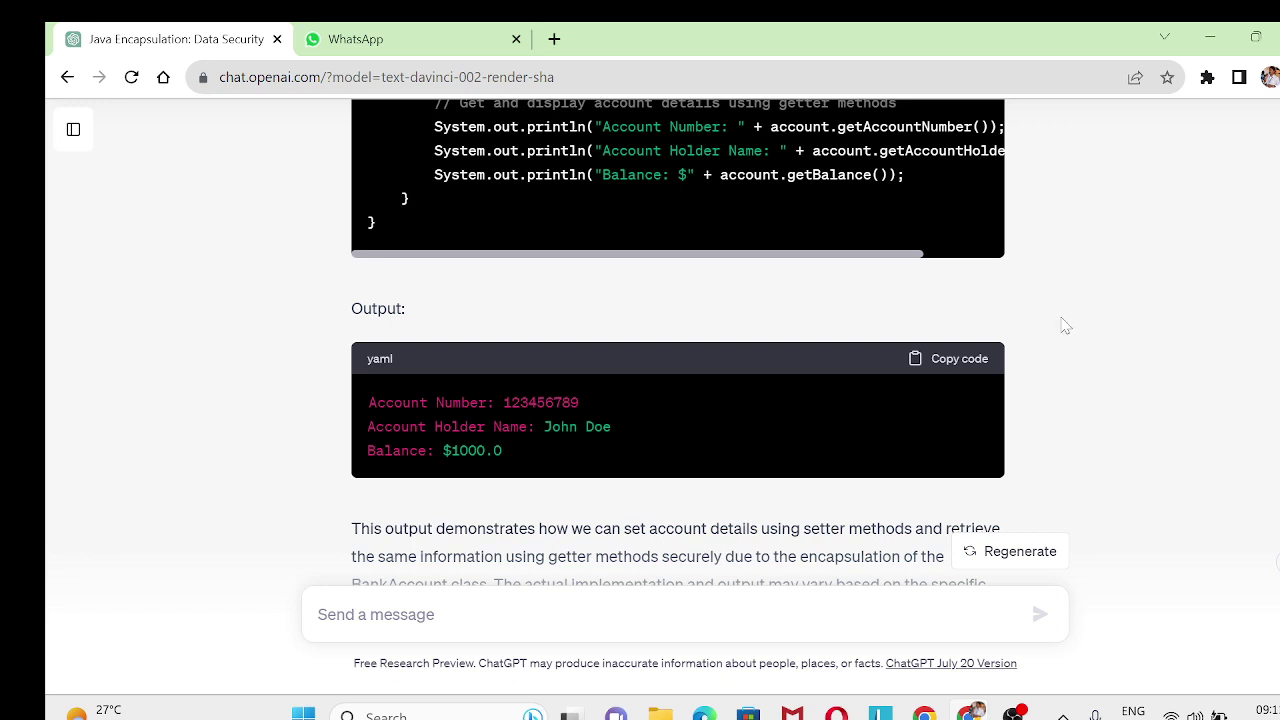
pyautogui.scroll(-3, 678, 340)
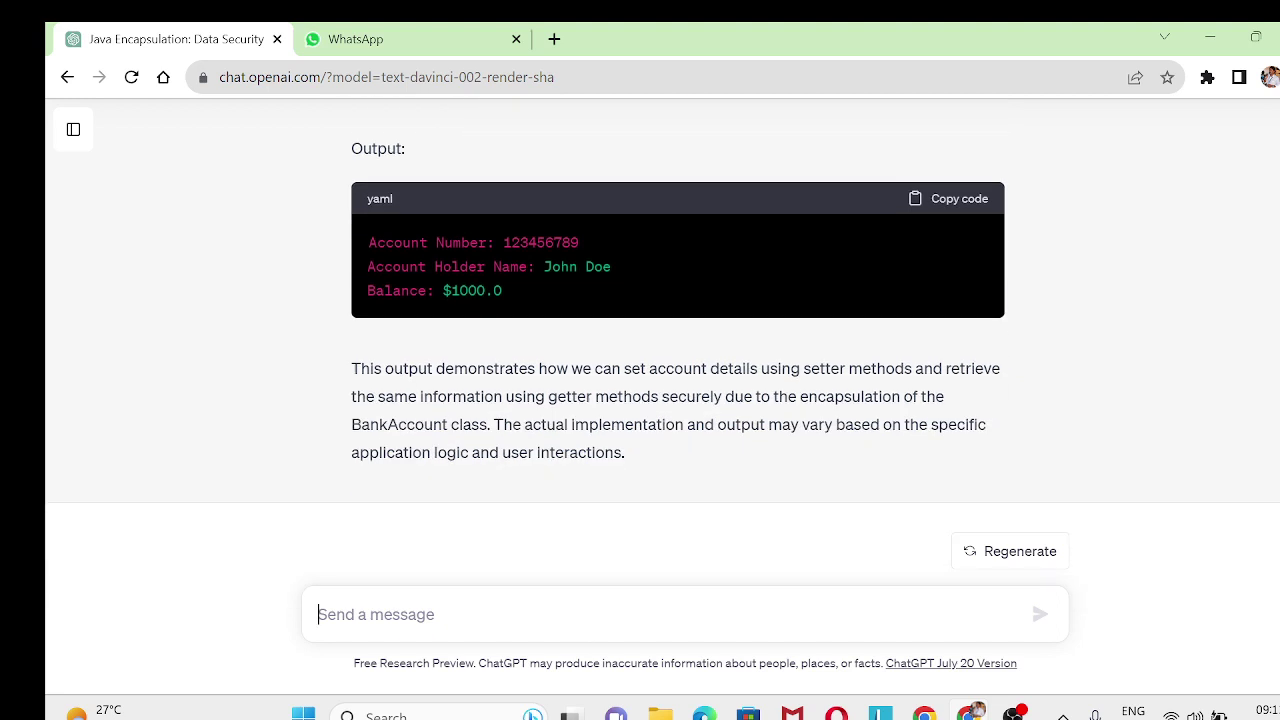
# Send the follow-up prompt "use scanner for input".
pyautogui.write('use scann')
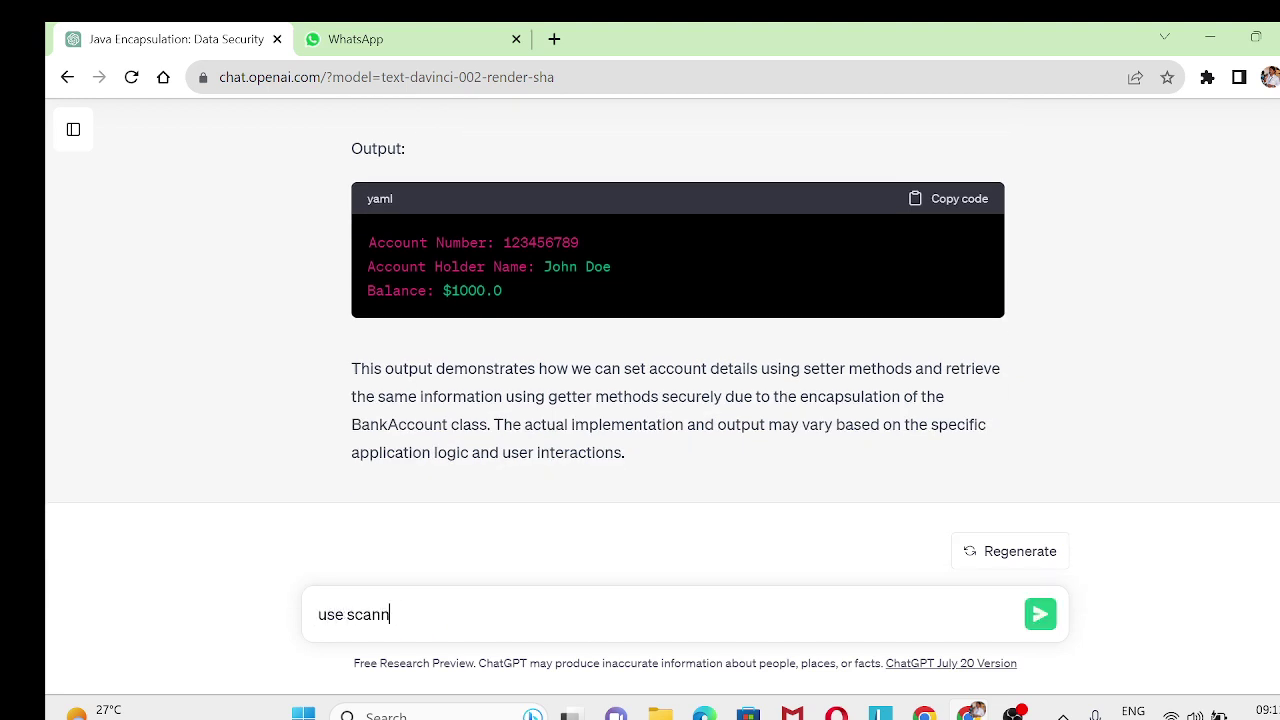
pyautogui.write('er for input')
pyautogui.press('Return')
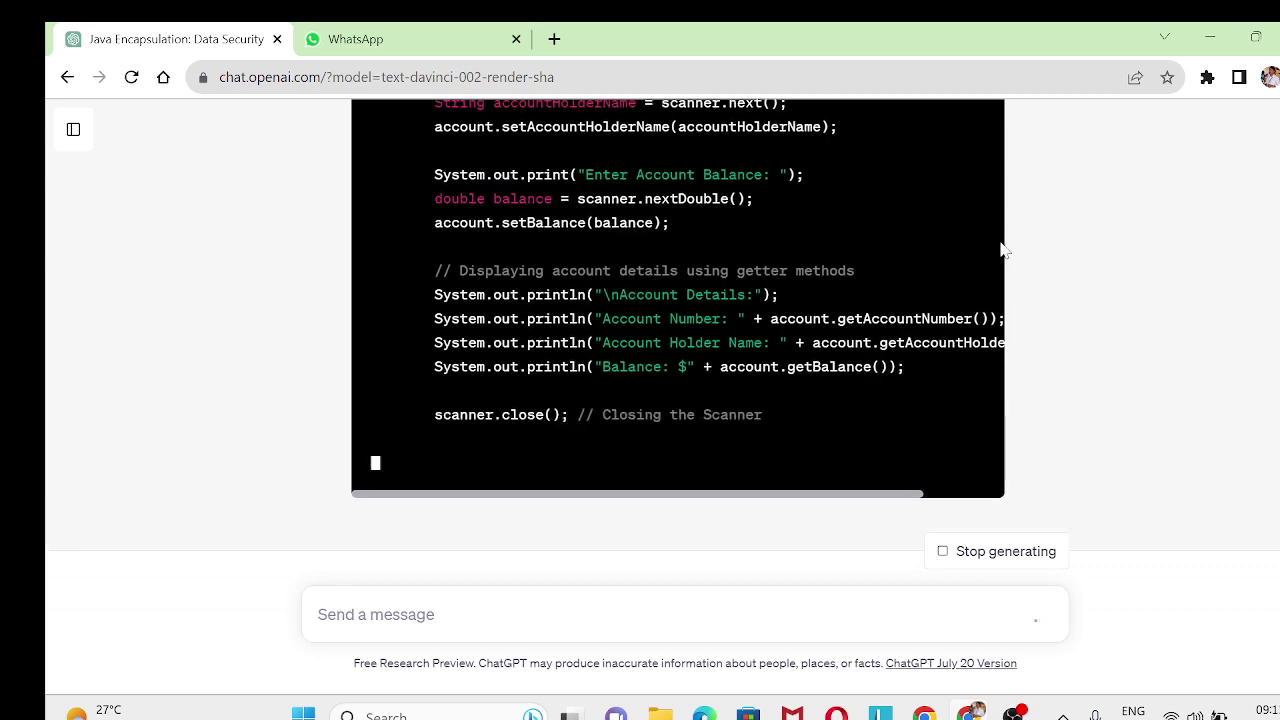
# Examine the Scanner version of the code, highlighting the account holder input, setter calls and account detail print statements.
pyautogui.scroll(2, 1003, 250)
pyautogui.scroll(1, 1003, 250)
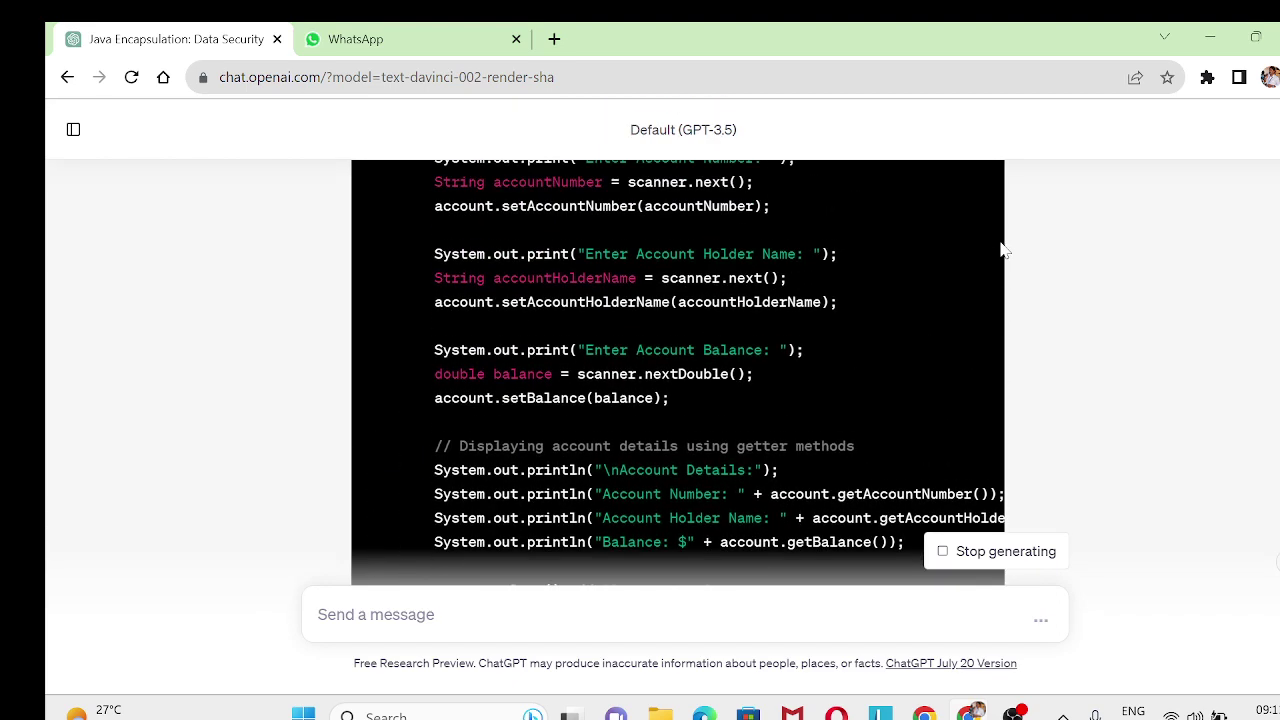
pyautogui.moveTo(434, 278); pyautogui.dragTo(797, 282)
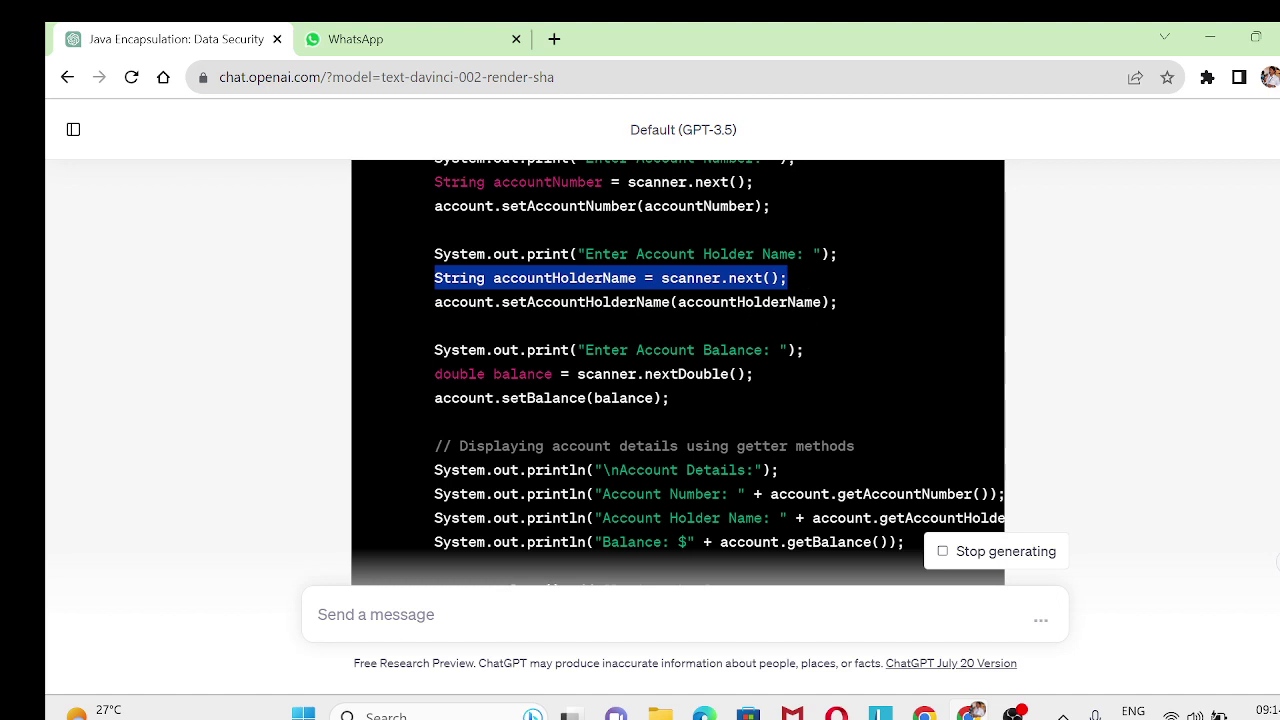
pyautogui.moveTo(510, 302); pyautogui.dragTo(862, 316)
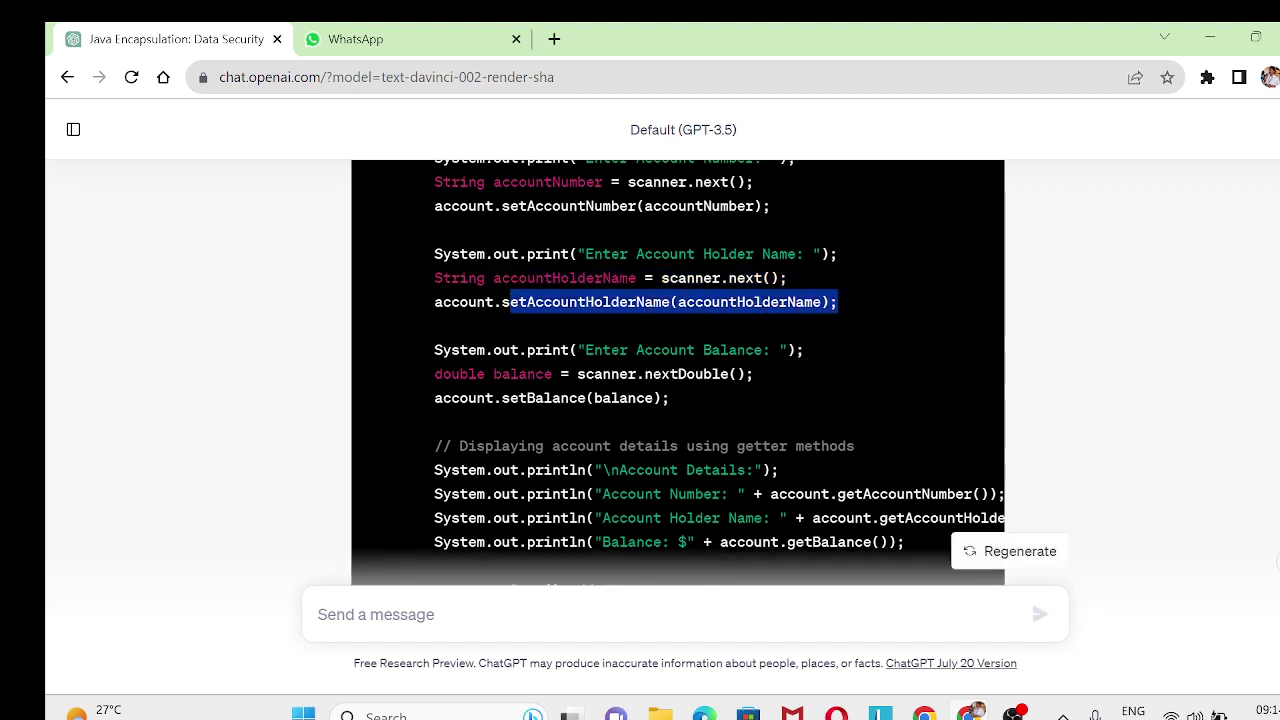
pyautogui.moveTo(518, 398); pyautogui.dragTo(650, 420)
pyautogui.click(1175, 505)
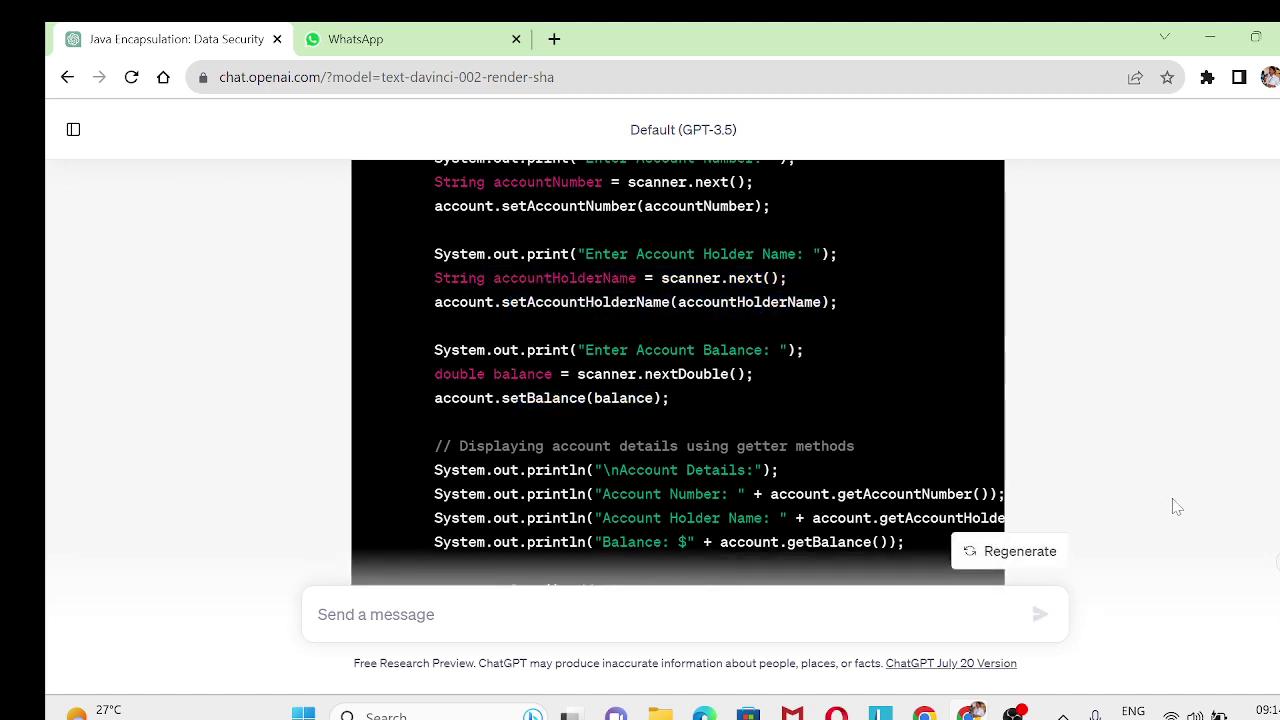
pyautogui.moveTo(434, 470); pyautogui.dragTo(568, 537)
pyautogui.click(1000, 435)
# Review the sample input and output of the Scanner version and the explanation below it.
pyautogui.scroll(-3, 1000, 435)
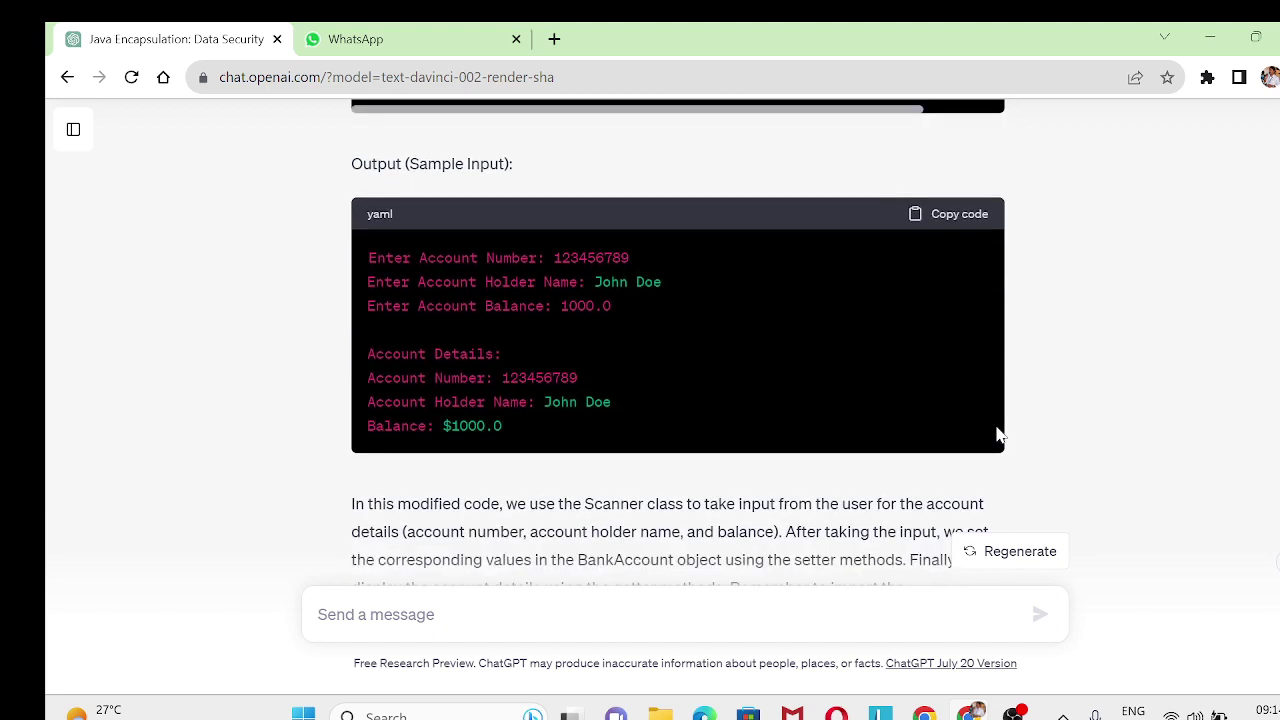
pyautogui.moveTo(368, 256); pyautogui.dragTo(590, 426)
pyautogui.click(1183, 375)
pyautogui.scroll(-2, 1183, 375)
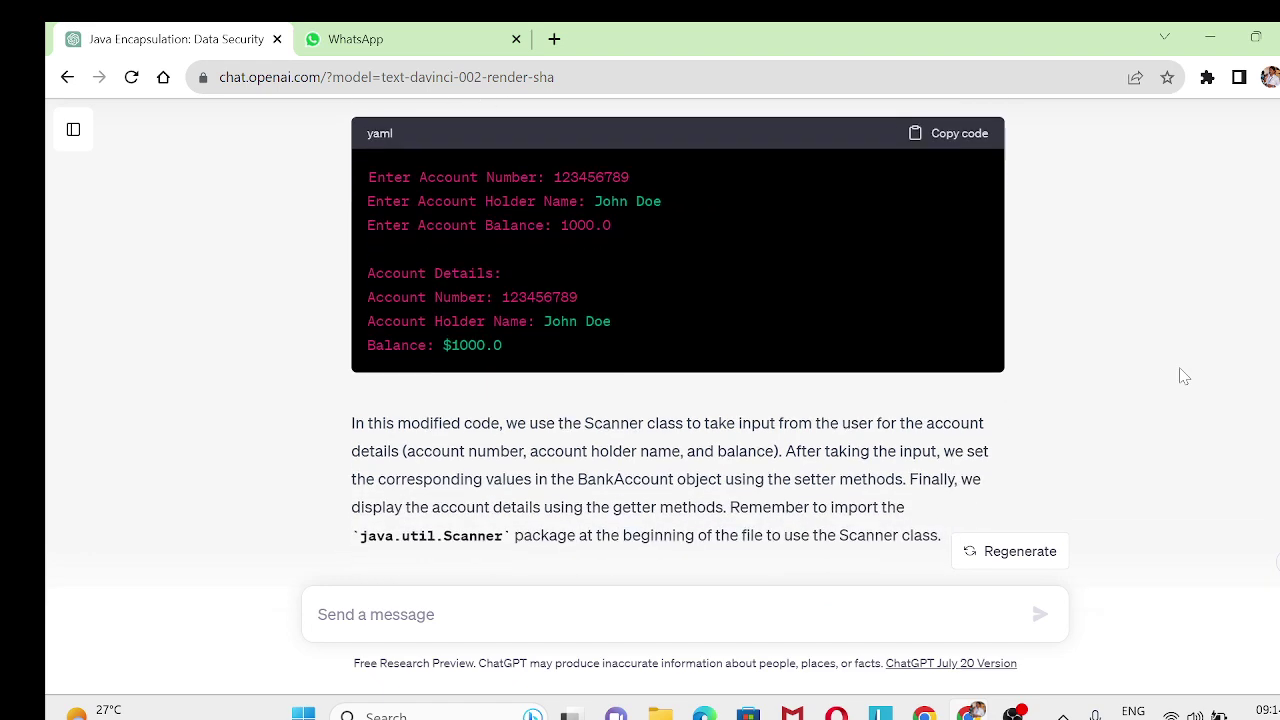